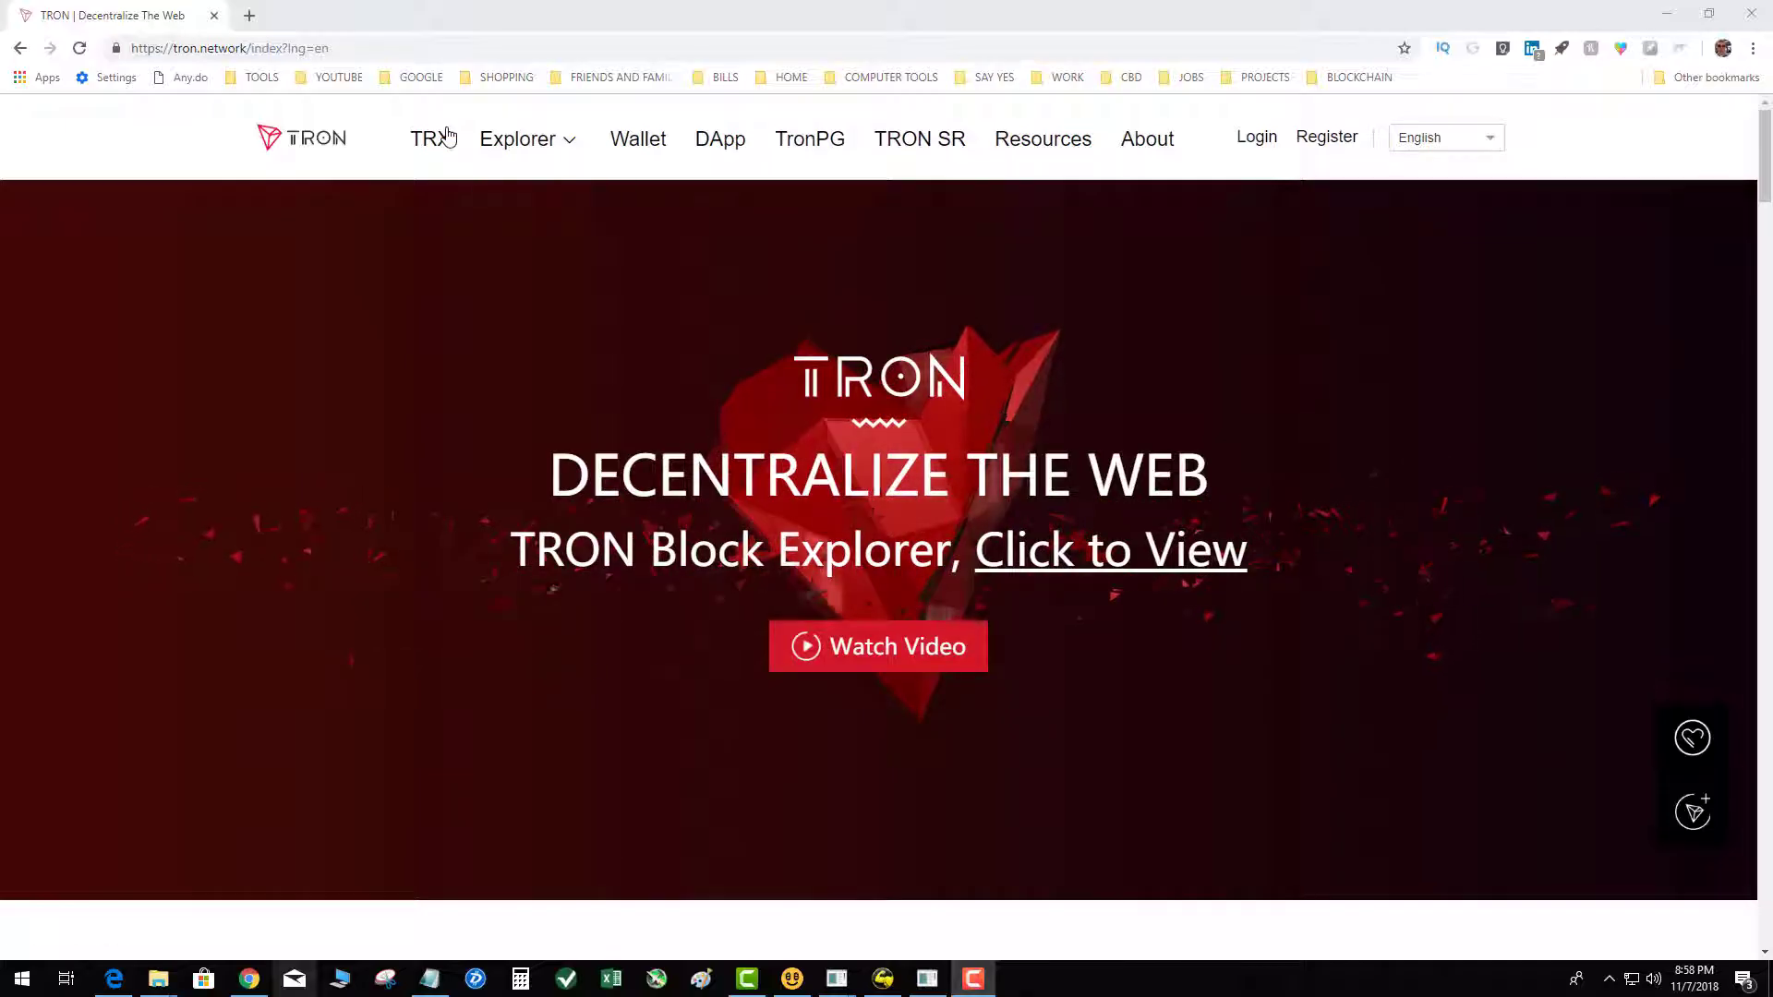
# Step: Open a new browser tab beside the TRON homepage
pyautogui.click(249, 16)
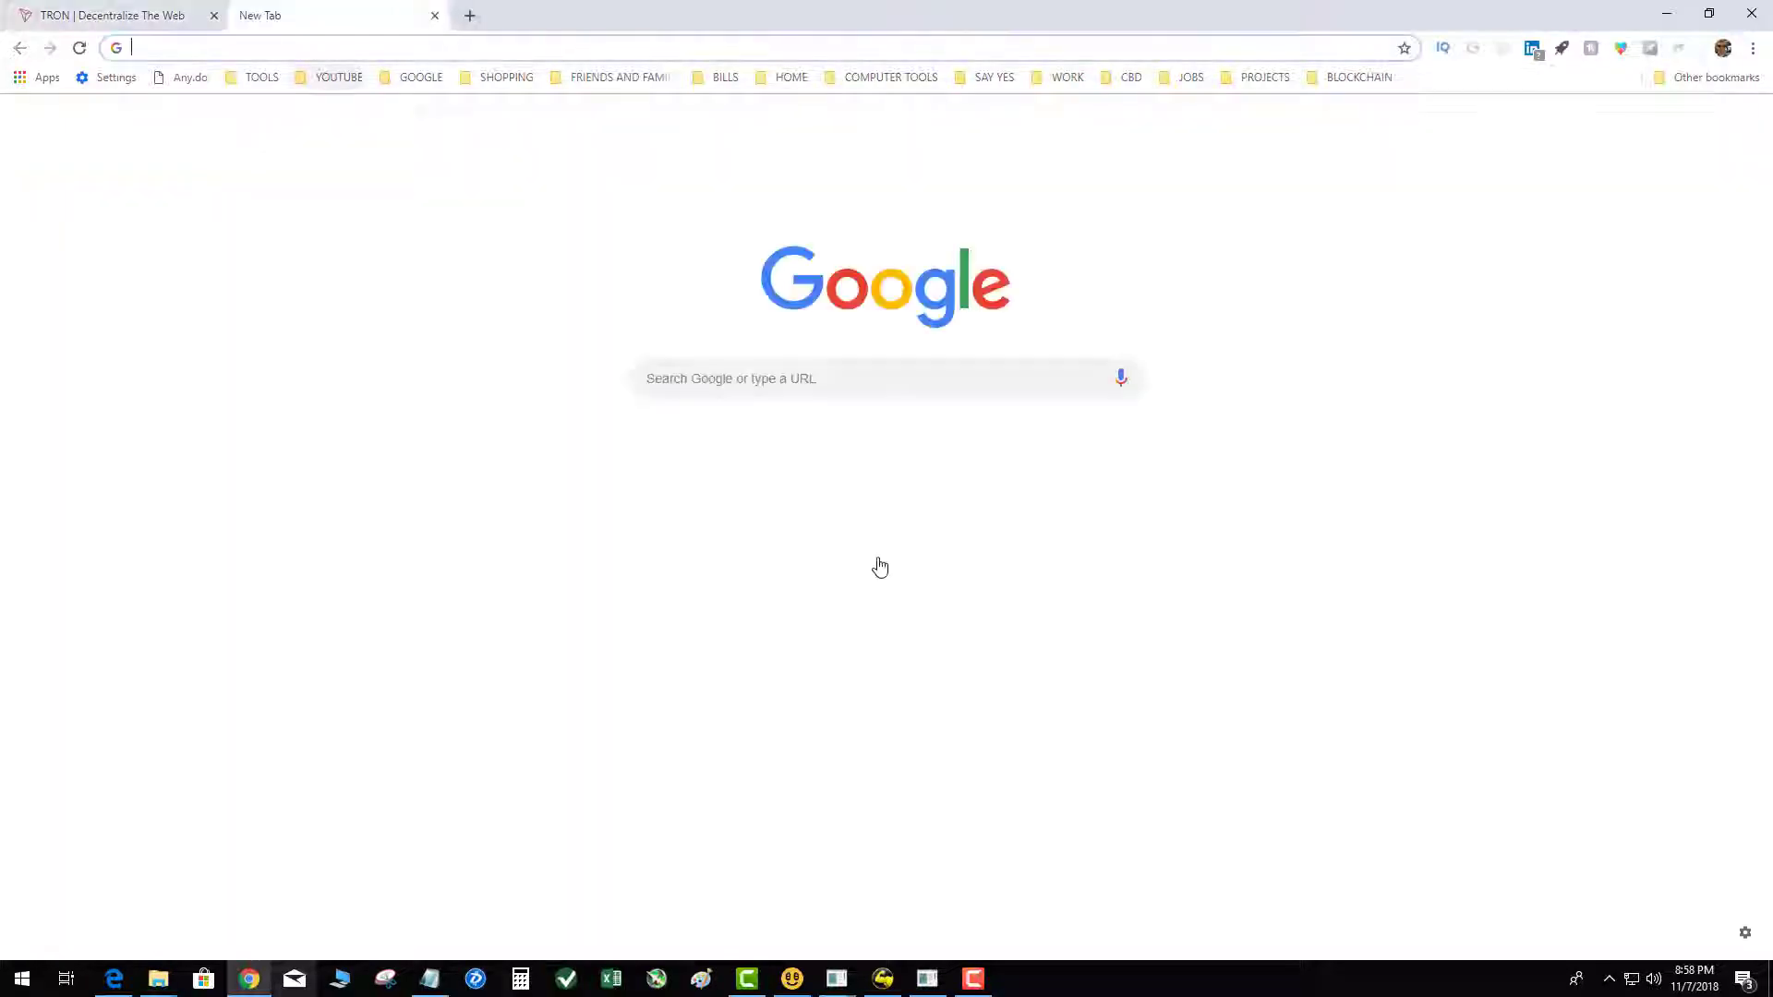
# Step: Reach the Chrome Web Store via a Google search for CHROMESTORE, then search it for TRONLINK
pyautogui.click(780, 370)
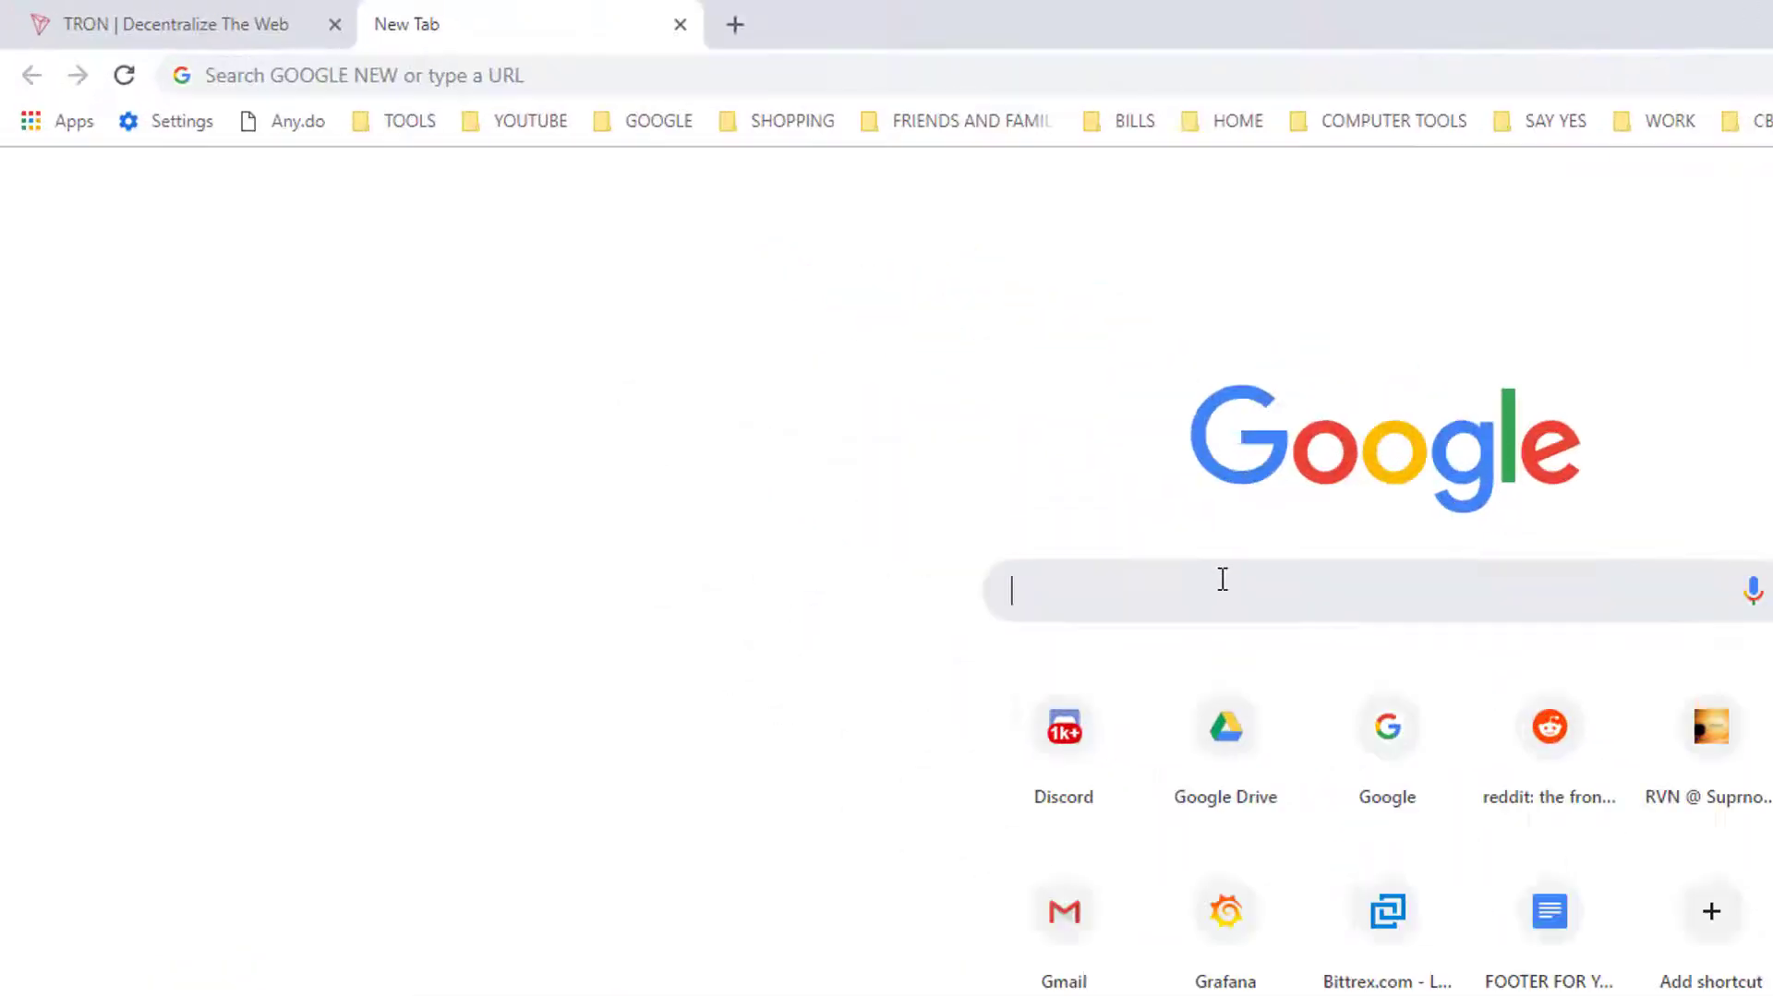
pyautogui.write('GOO')
pyautogui.press('BackSpace')
pyautogui.press('BackSpace')
pyautogui.press('BackSpace')
pyautogui.write('CHR')
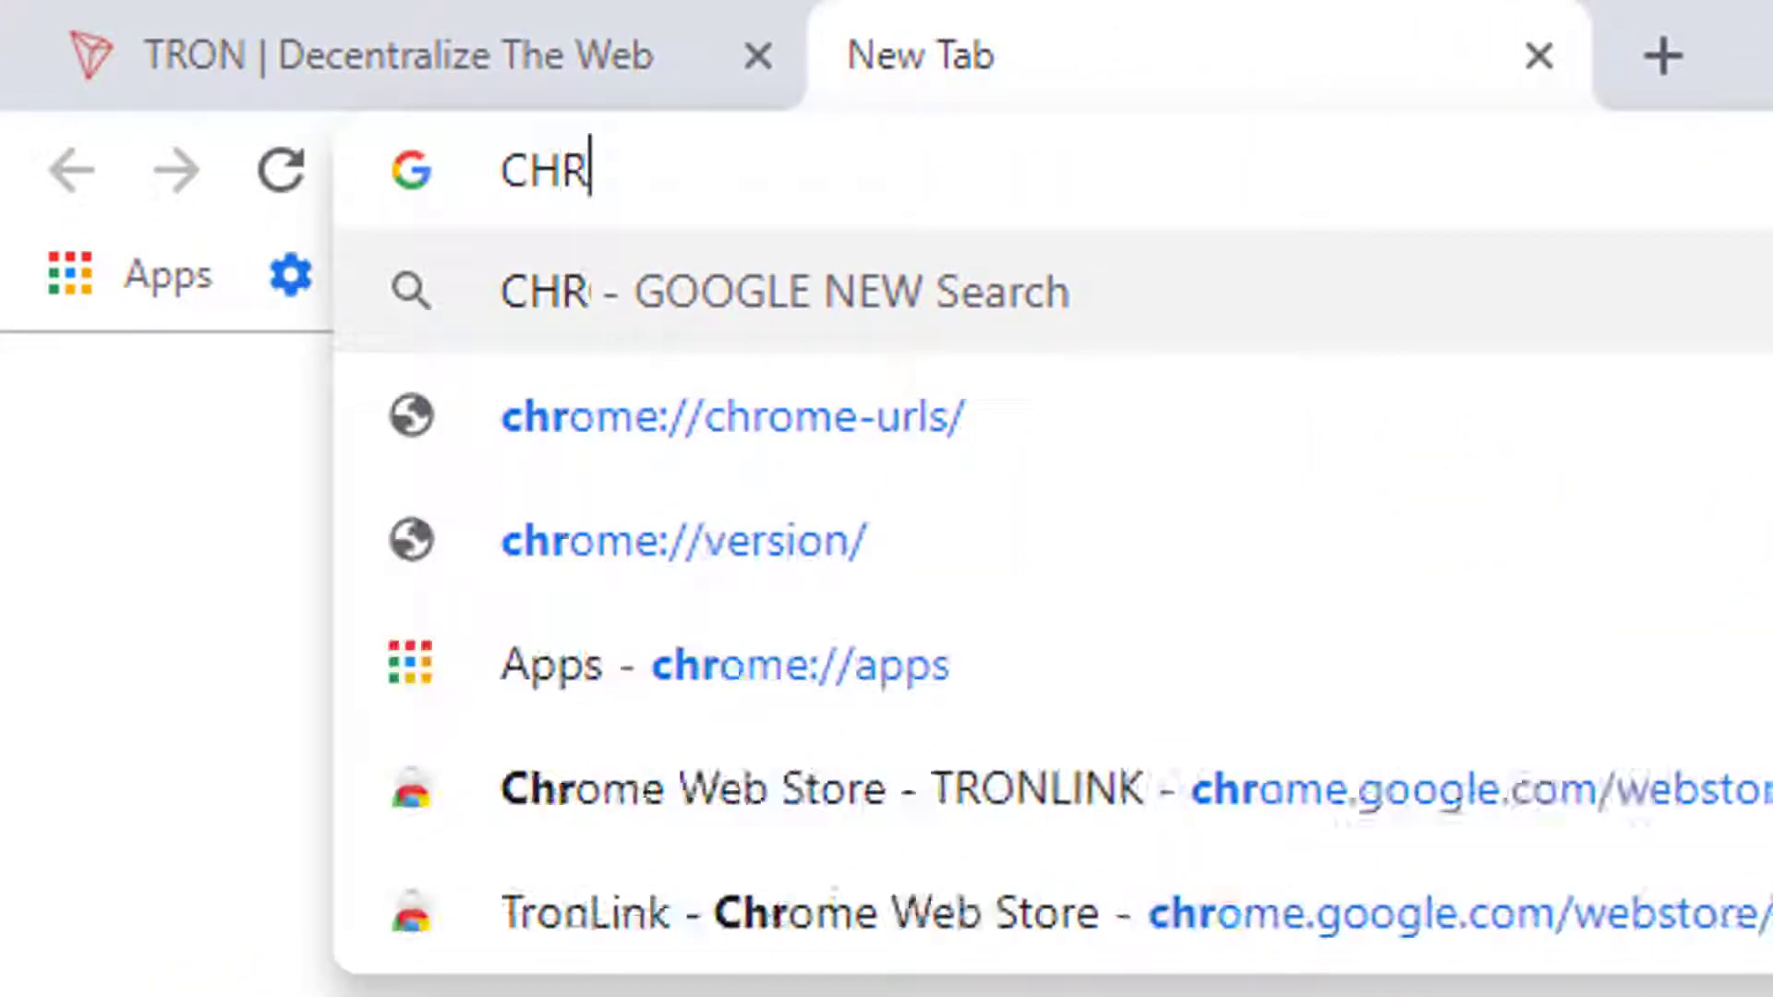
pyautogui.write('OMESTORE')
pyautogui.press('Return')
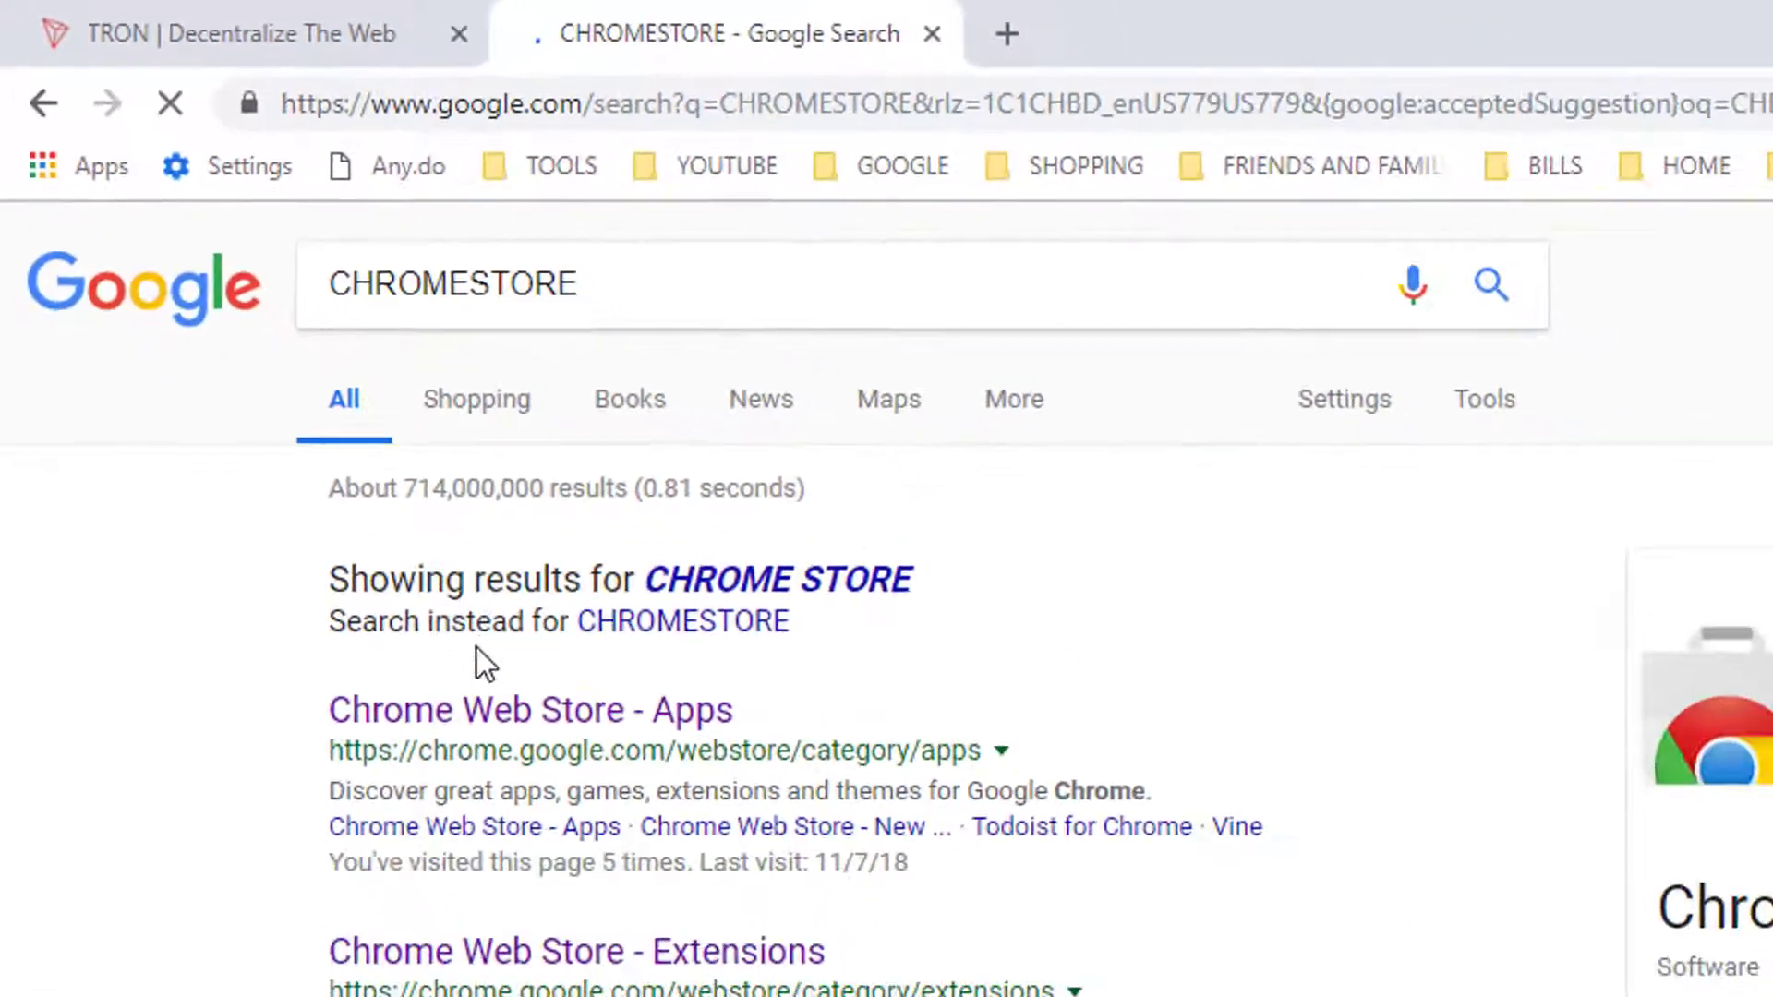
pyautogui.click(490, 718)
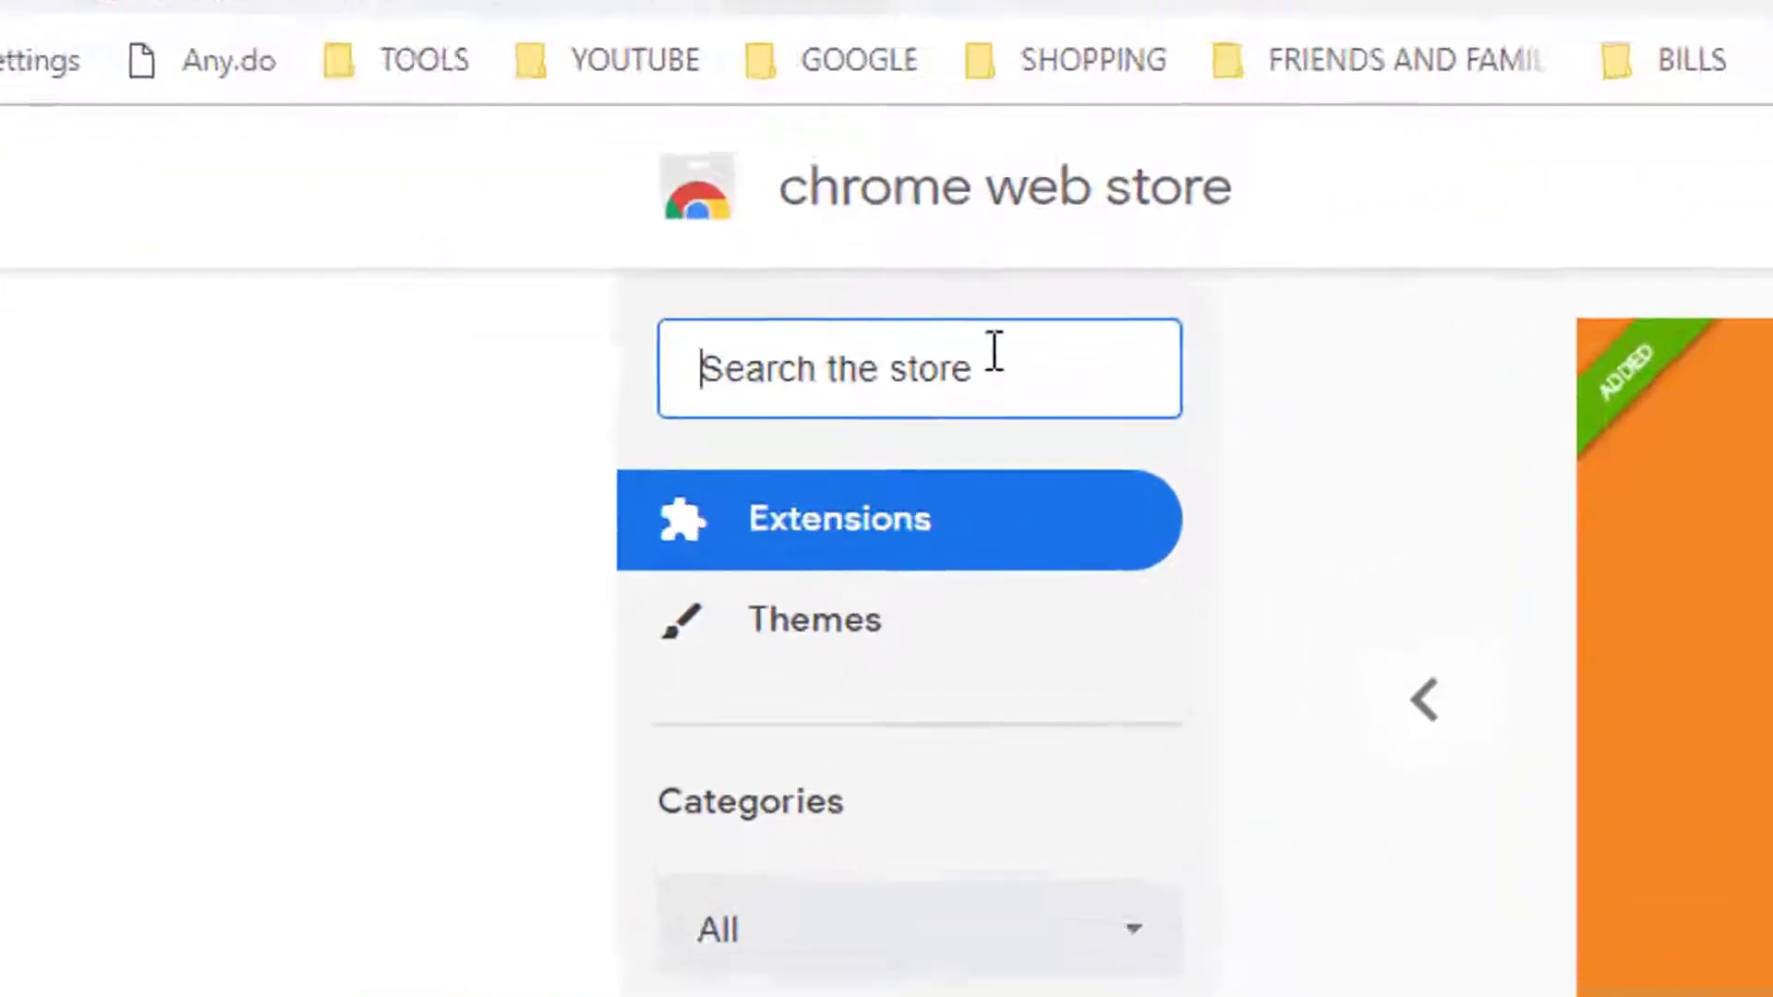
pyautogui.write('TRONLINK')
pyautogui.press('Return')
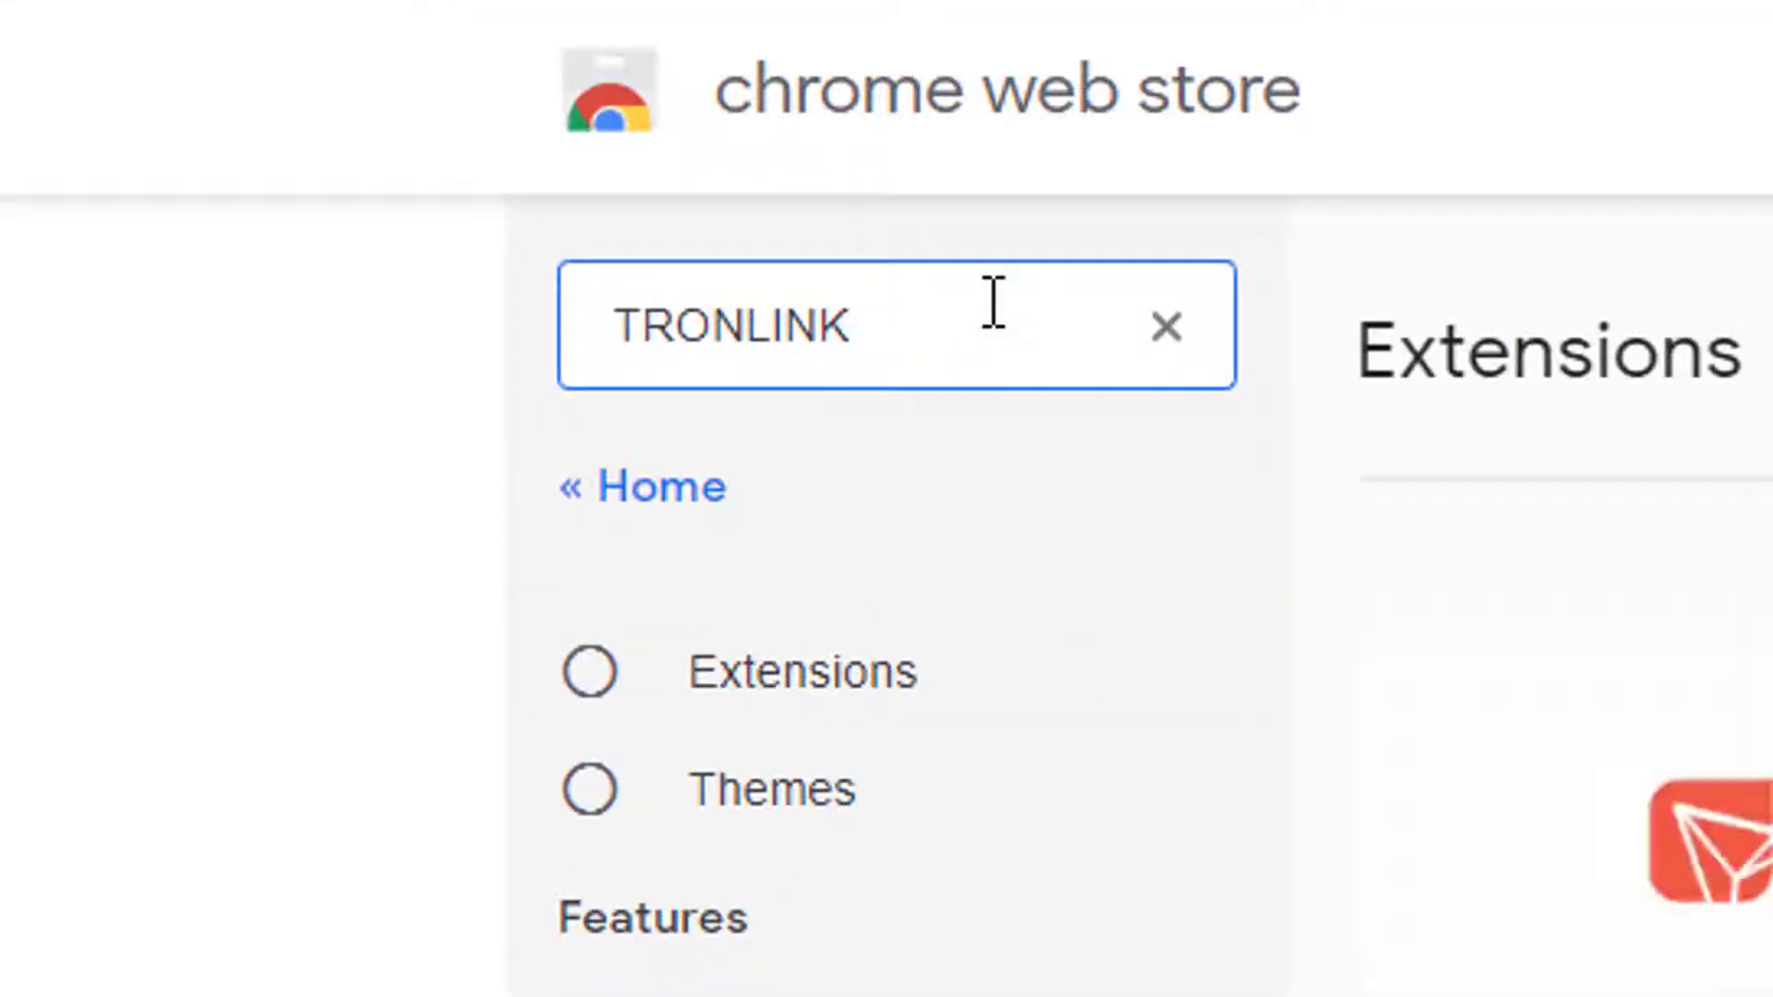
# Step: Add the TronLink extension to Chrome and open its popup from the toolbar
pyautogui.click(1728, 352)
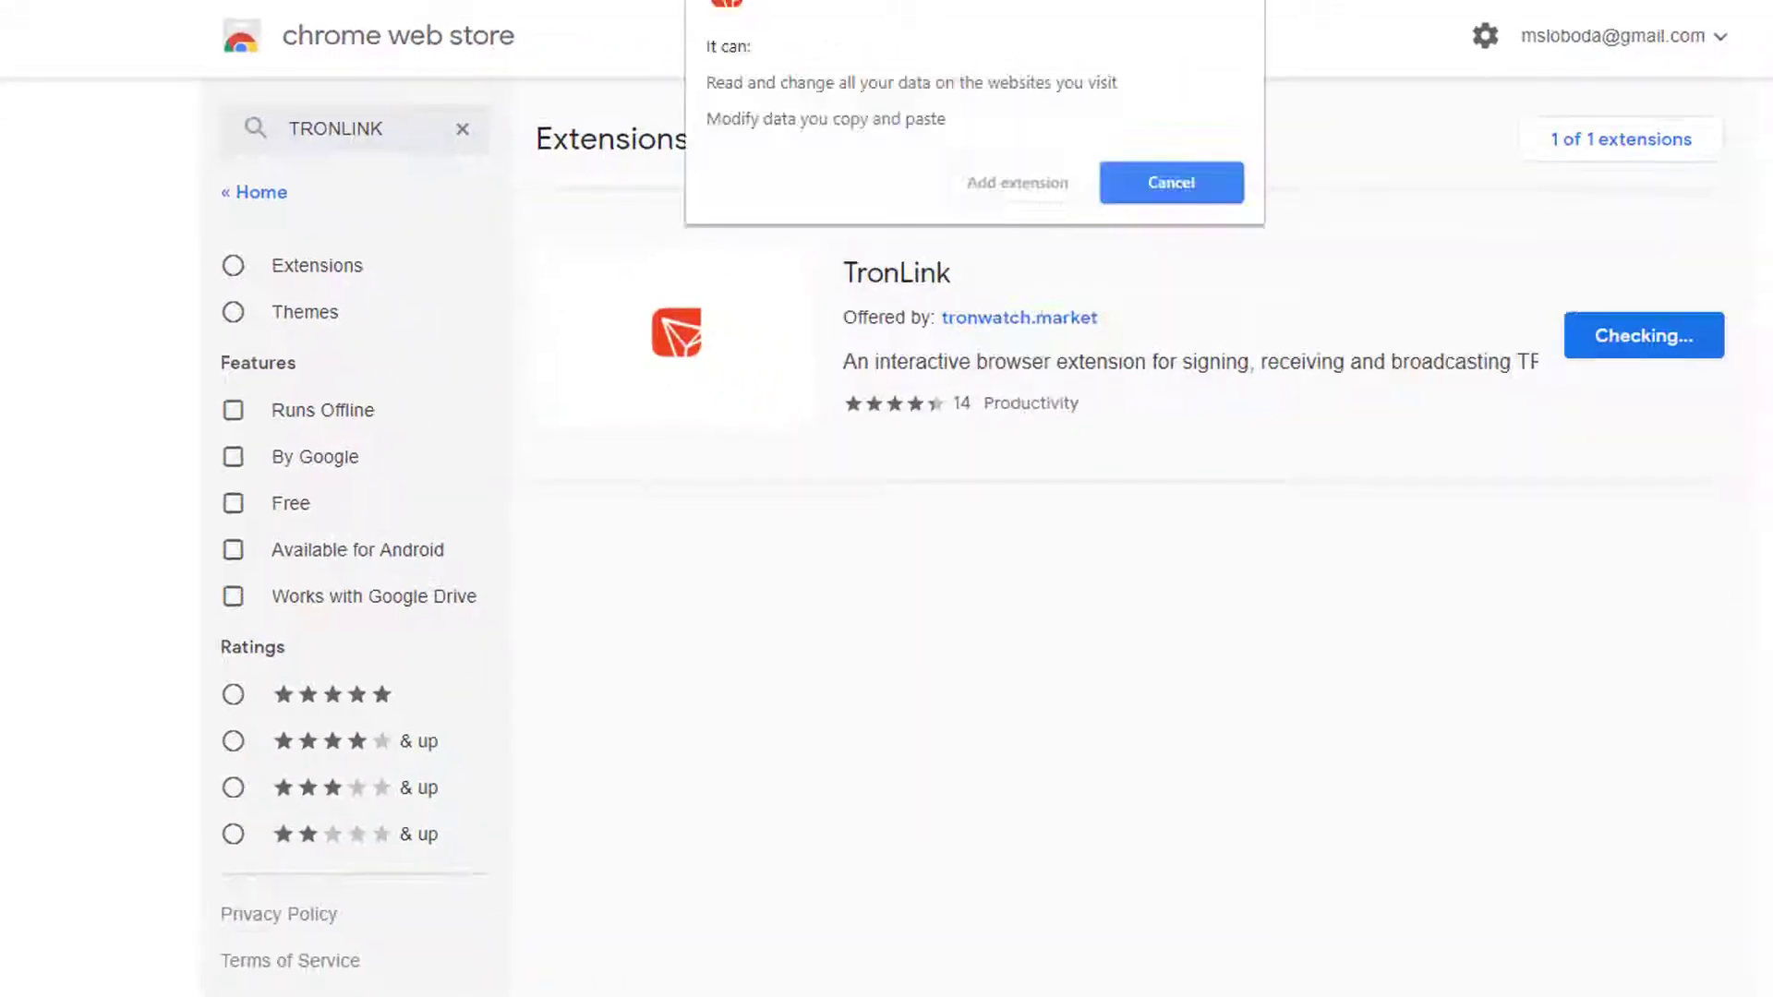
pyautogui.click(1017, 183)
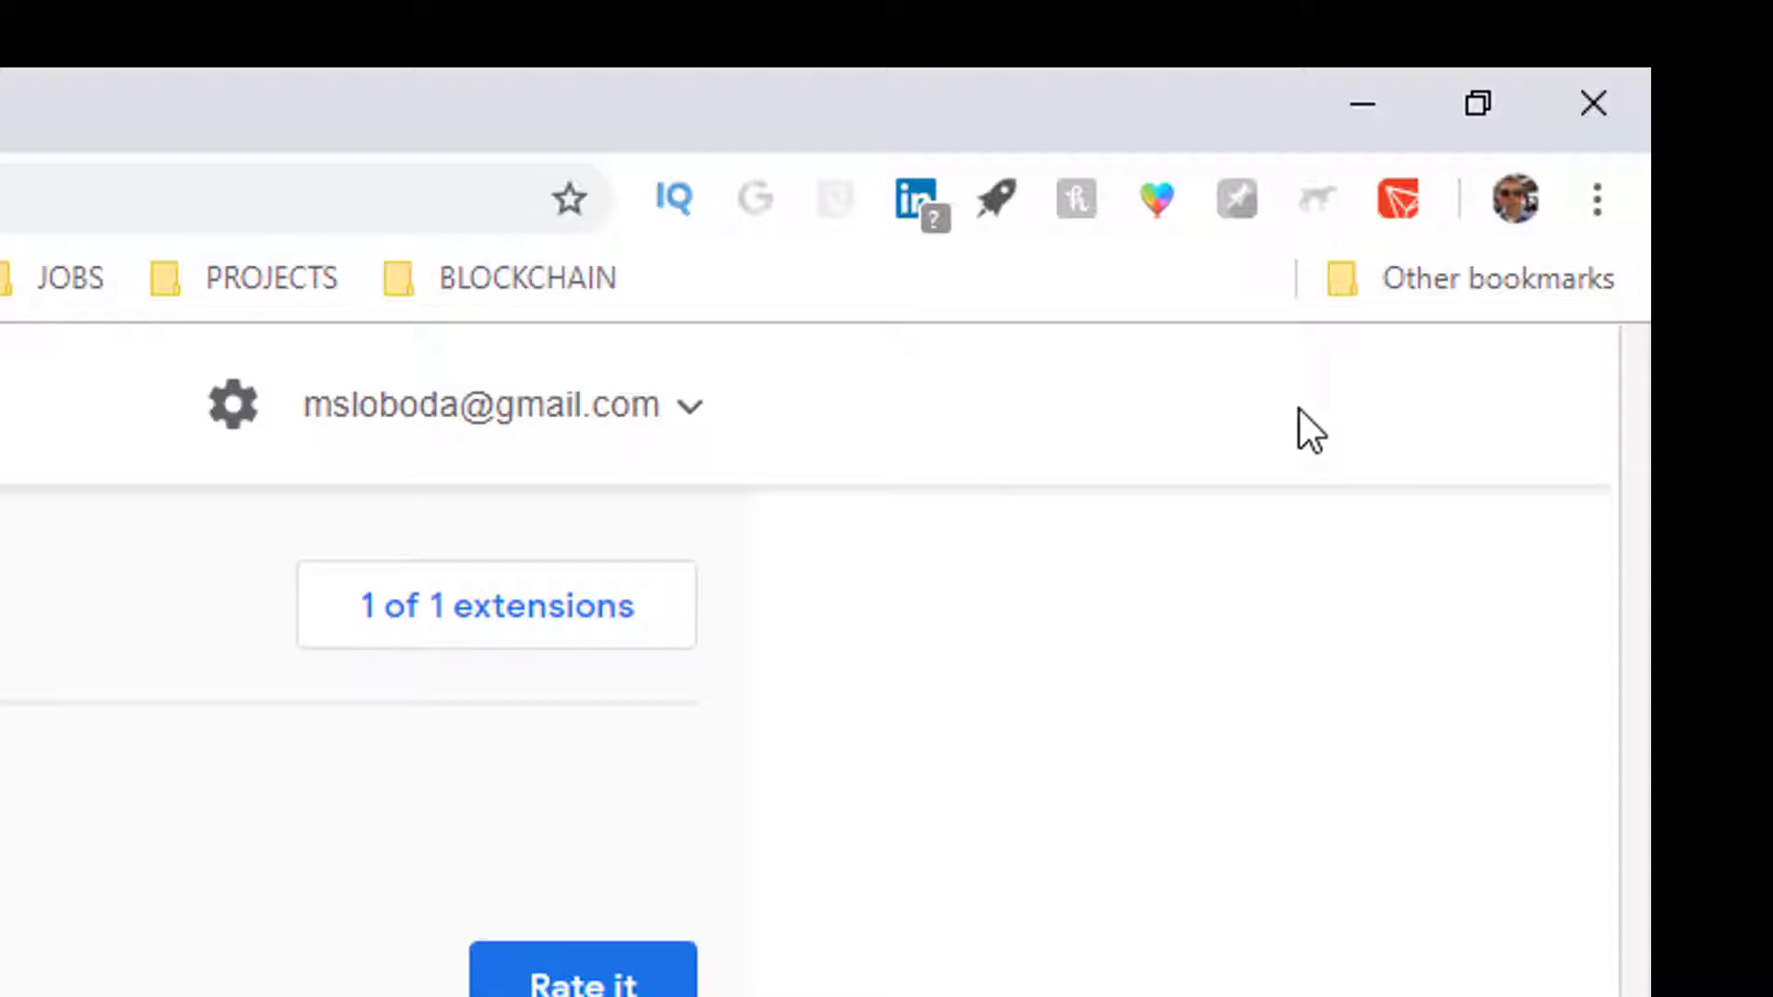
pyautogui.click(1403, 194)
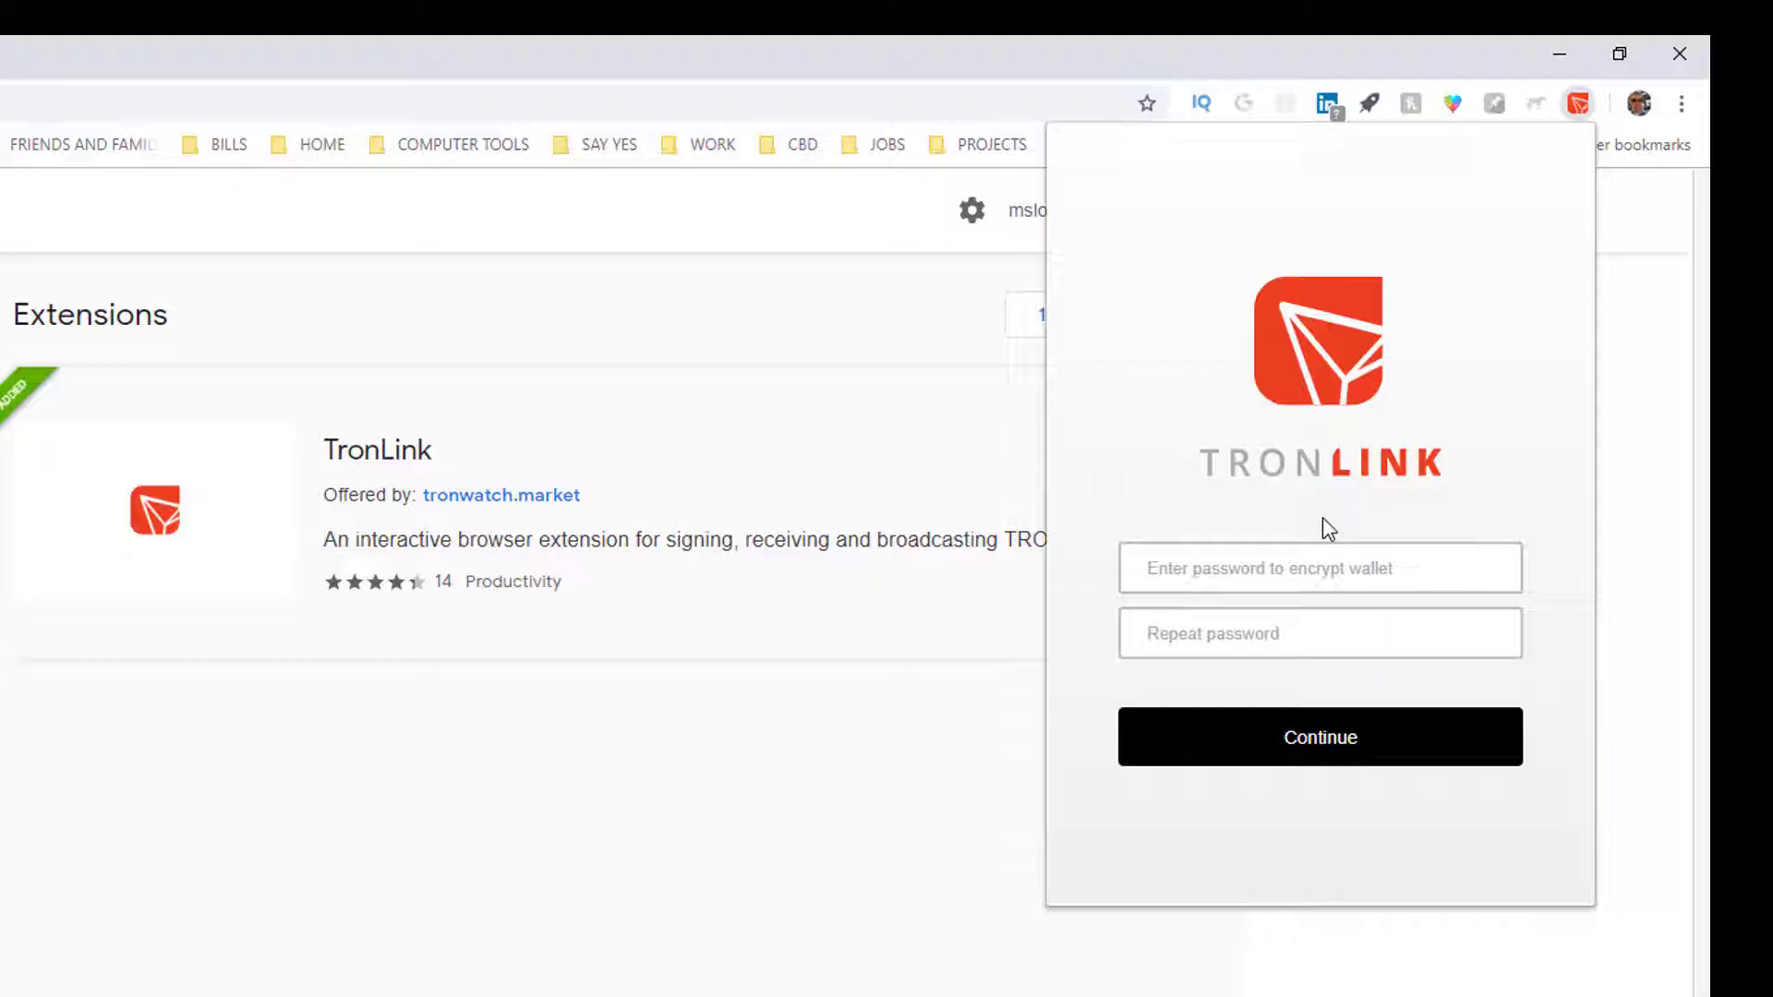
# Step: Enter and confirm the wallet password, create the wallet, and go to the Default Account
pyautogui.click(1287, 571)
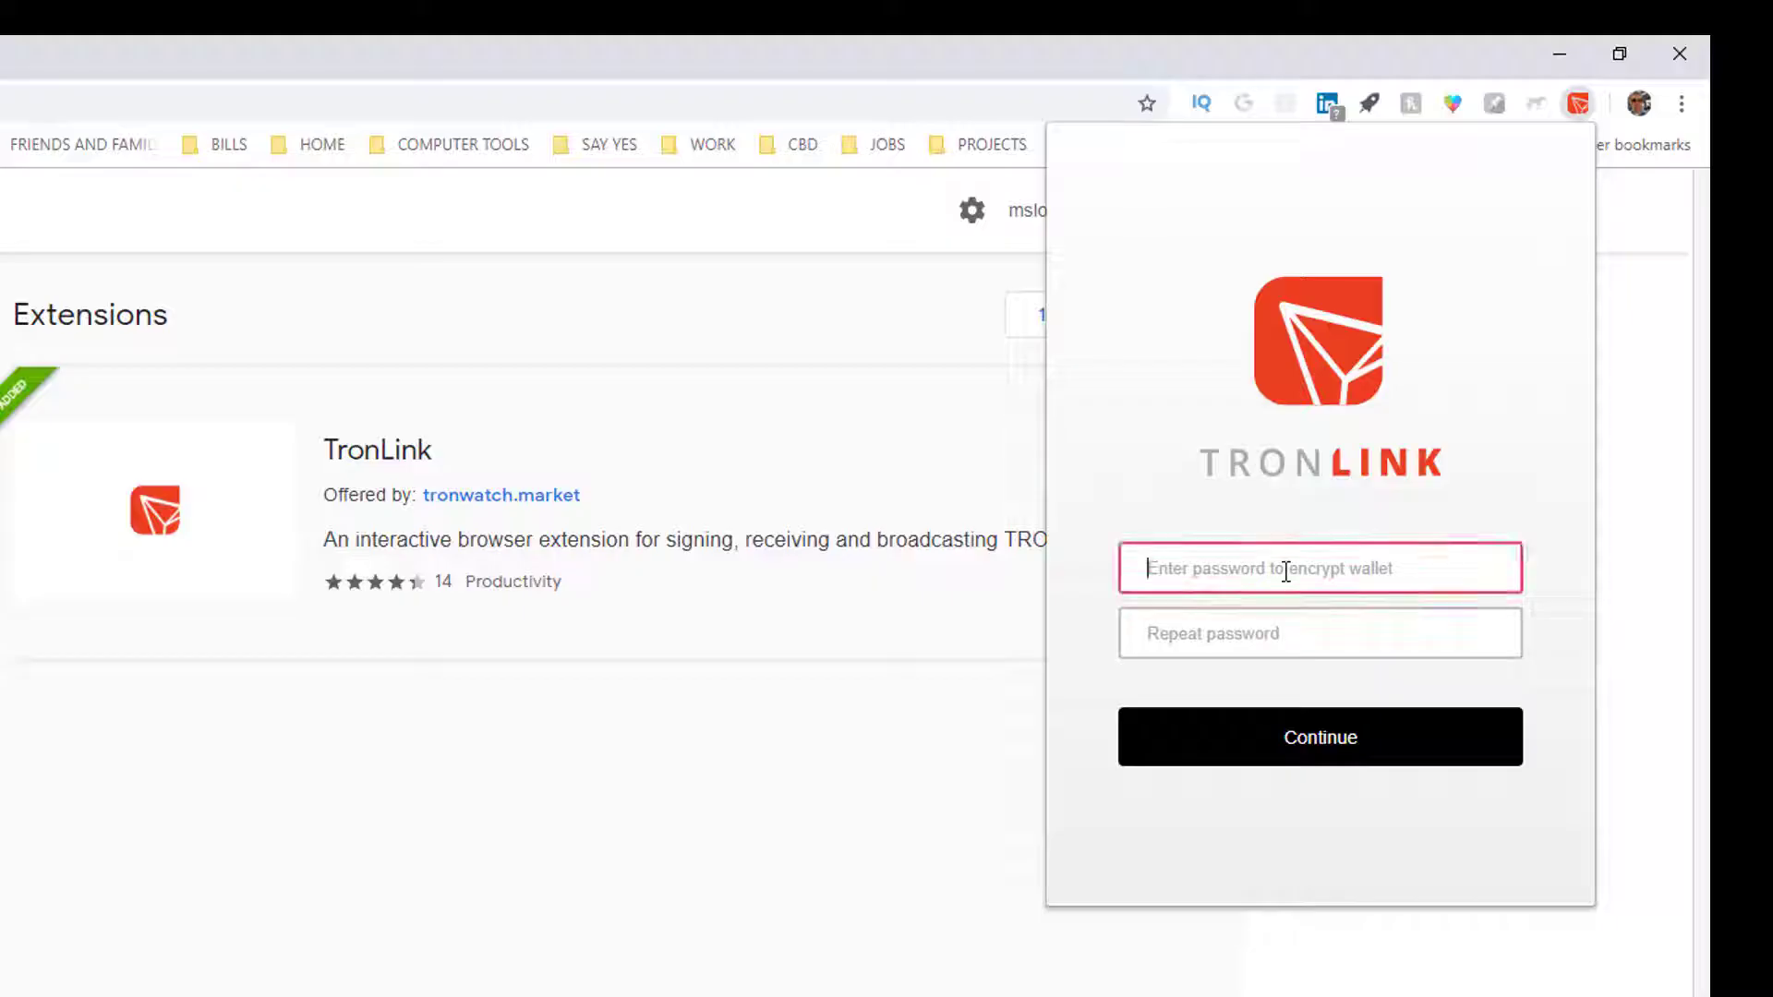
pyautogui.write('1234')
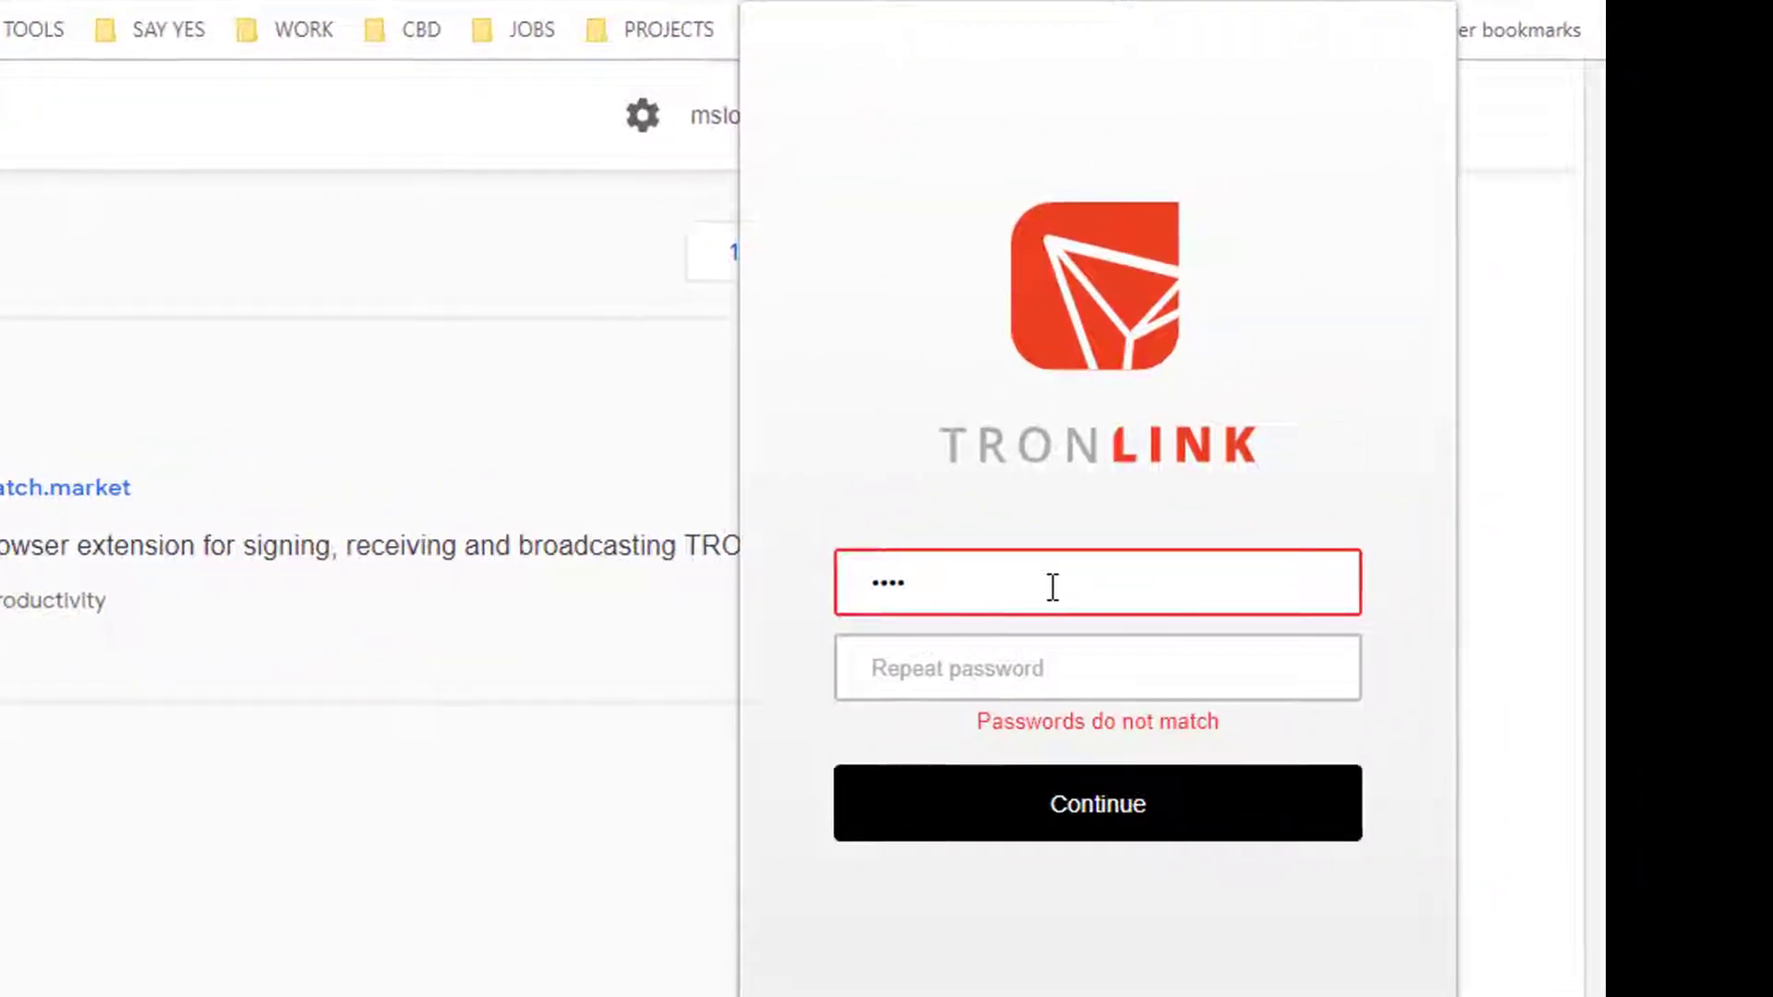
pyautogui.click(872, 646)
pyautogui.write('1234')
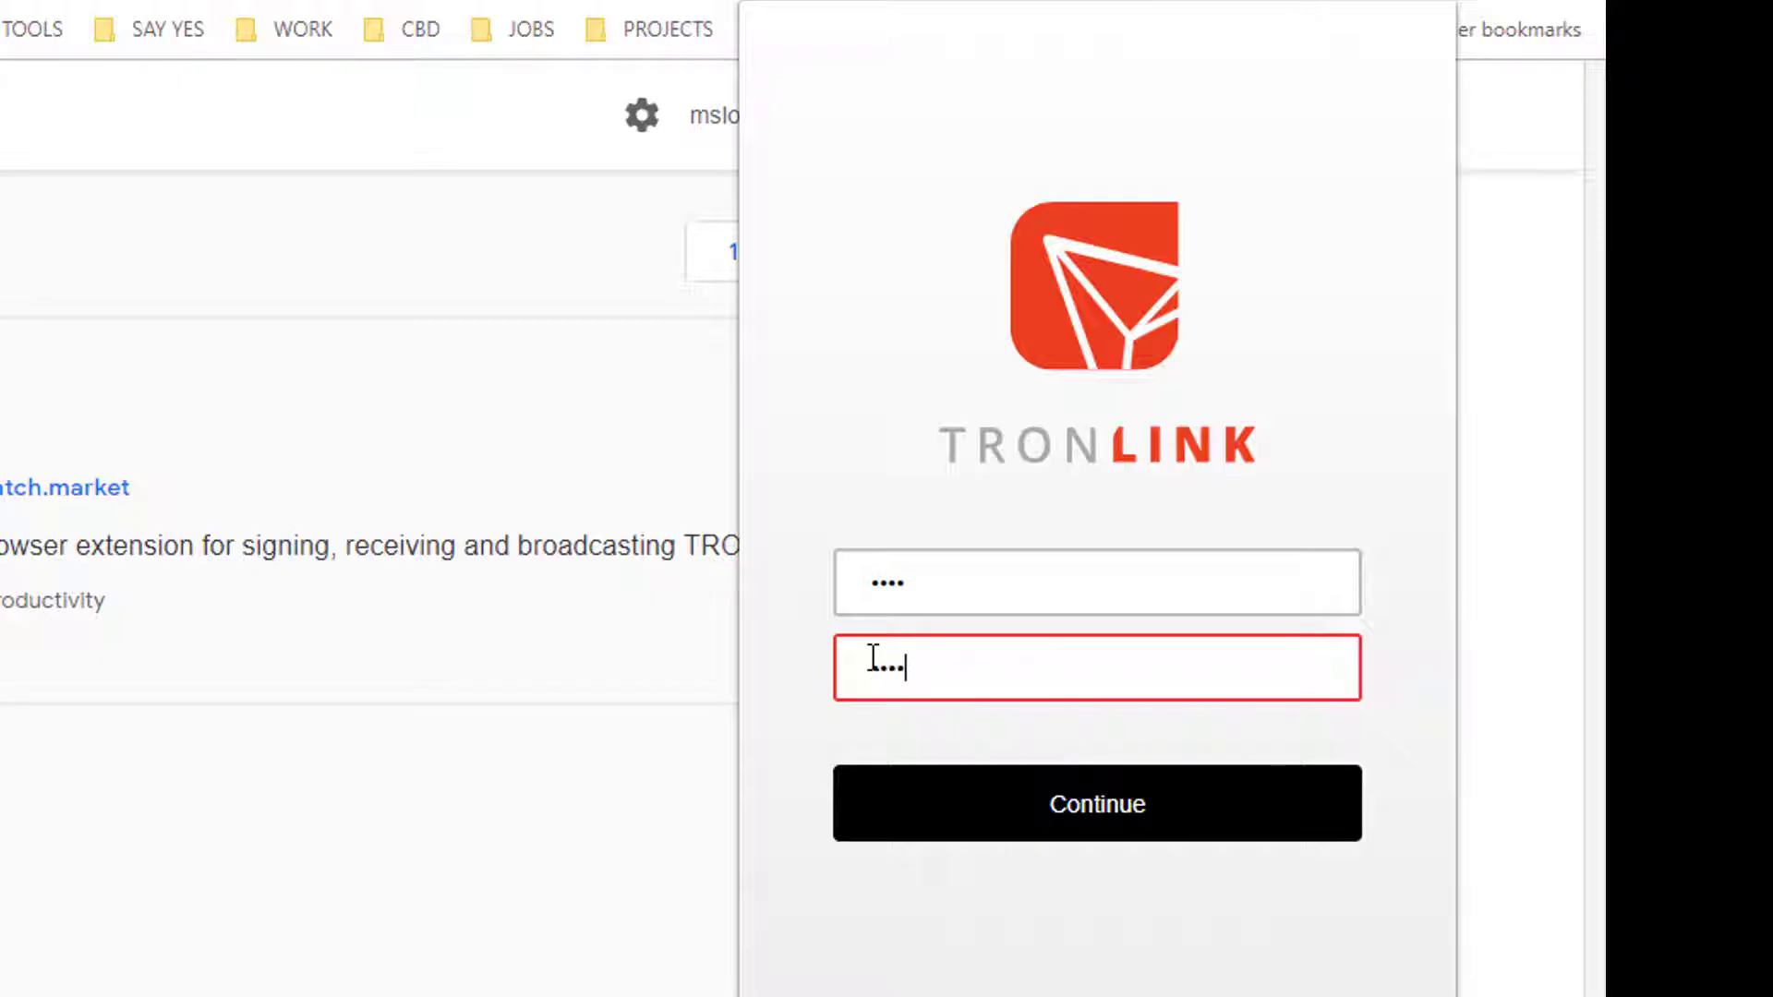
pyautogui.click(1017, 818)
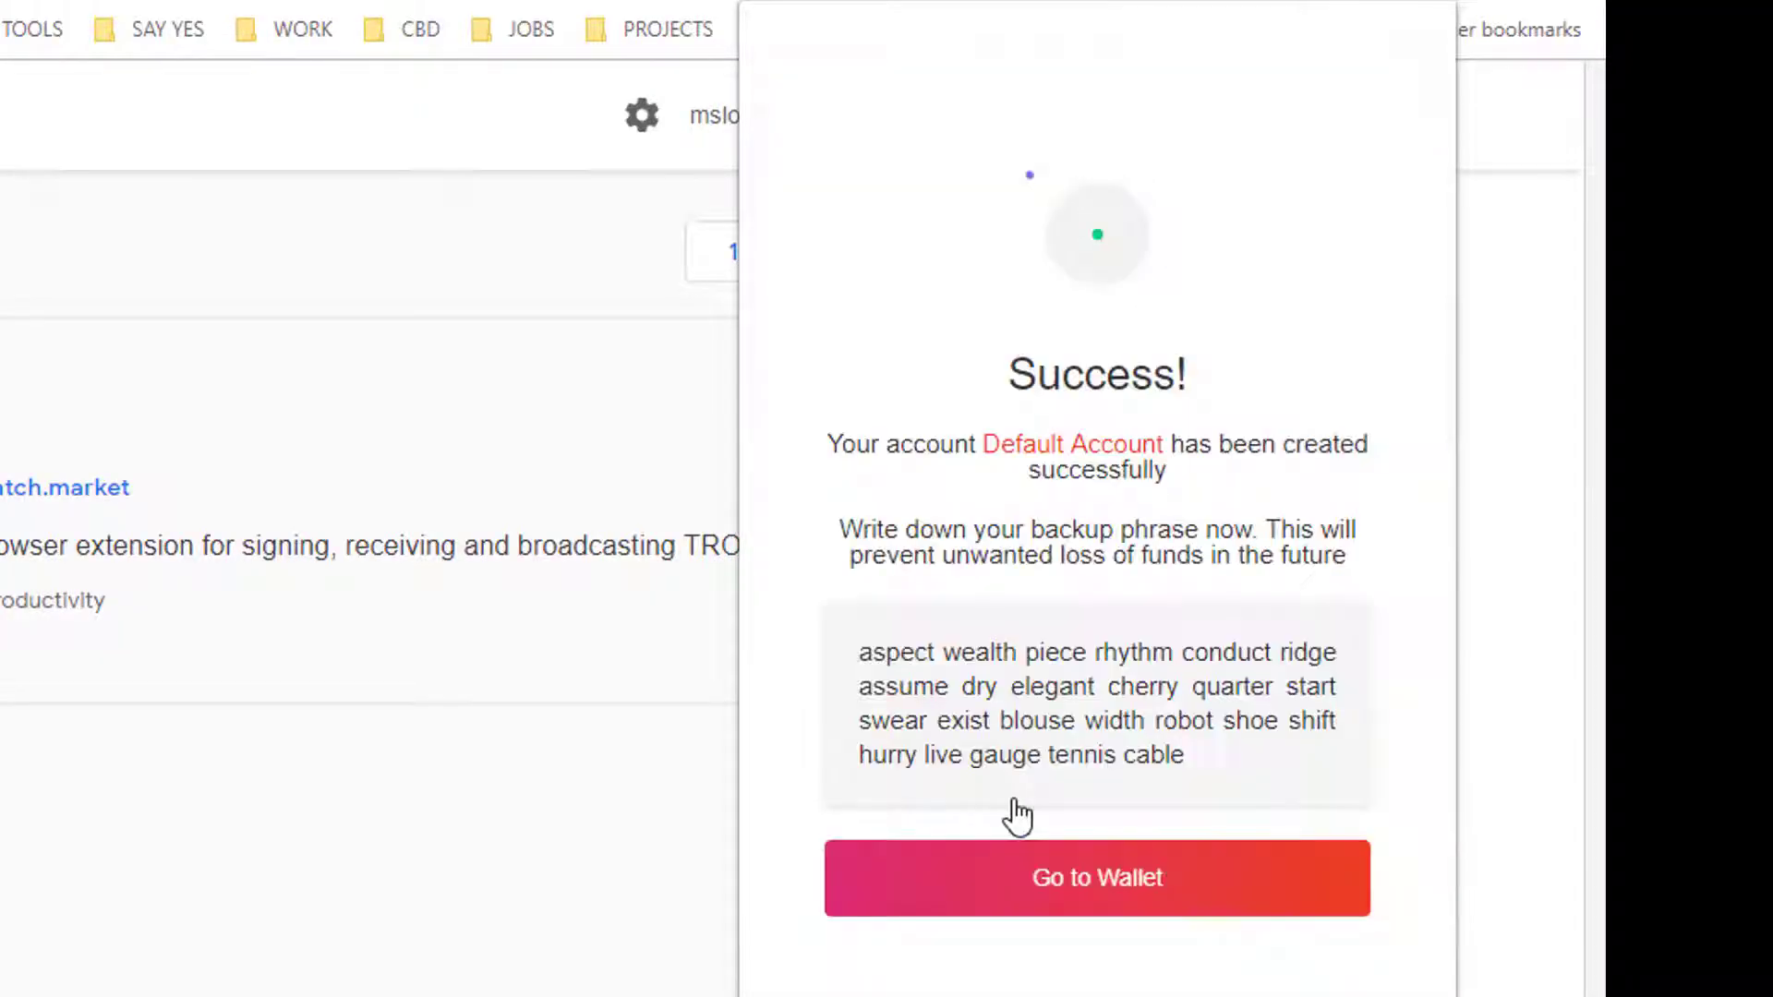
pyautogui.click(1088, 900)
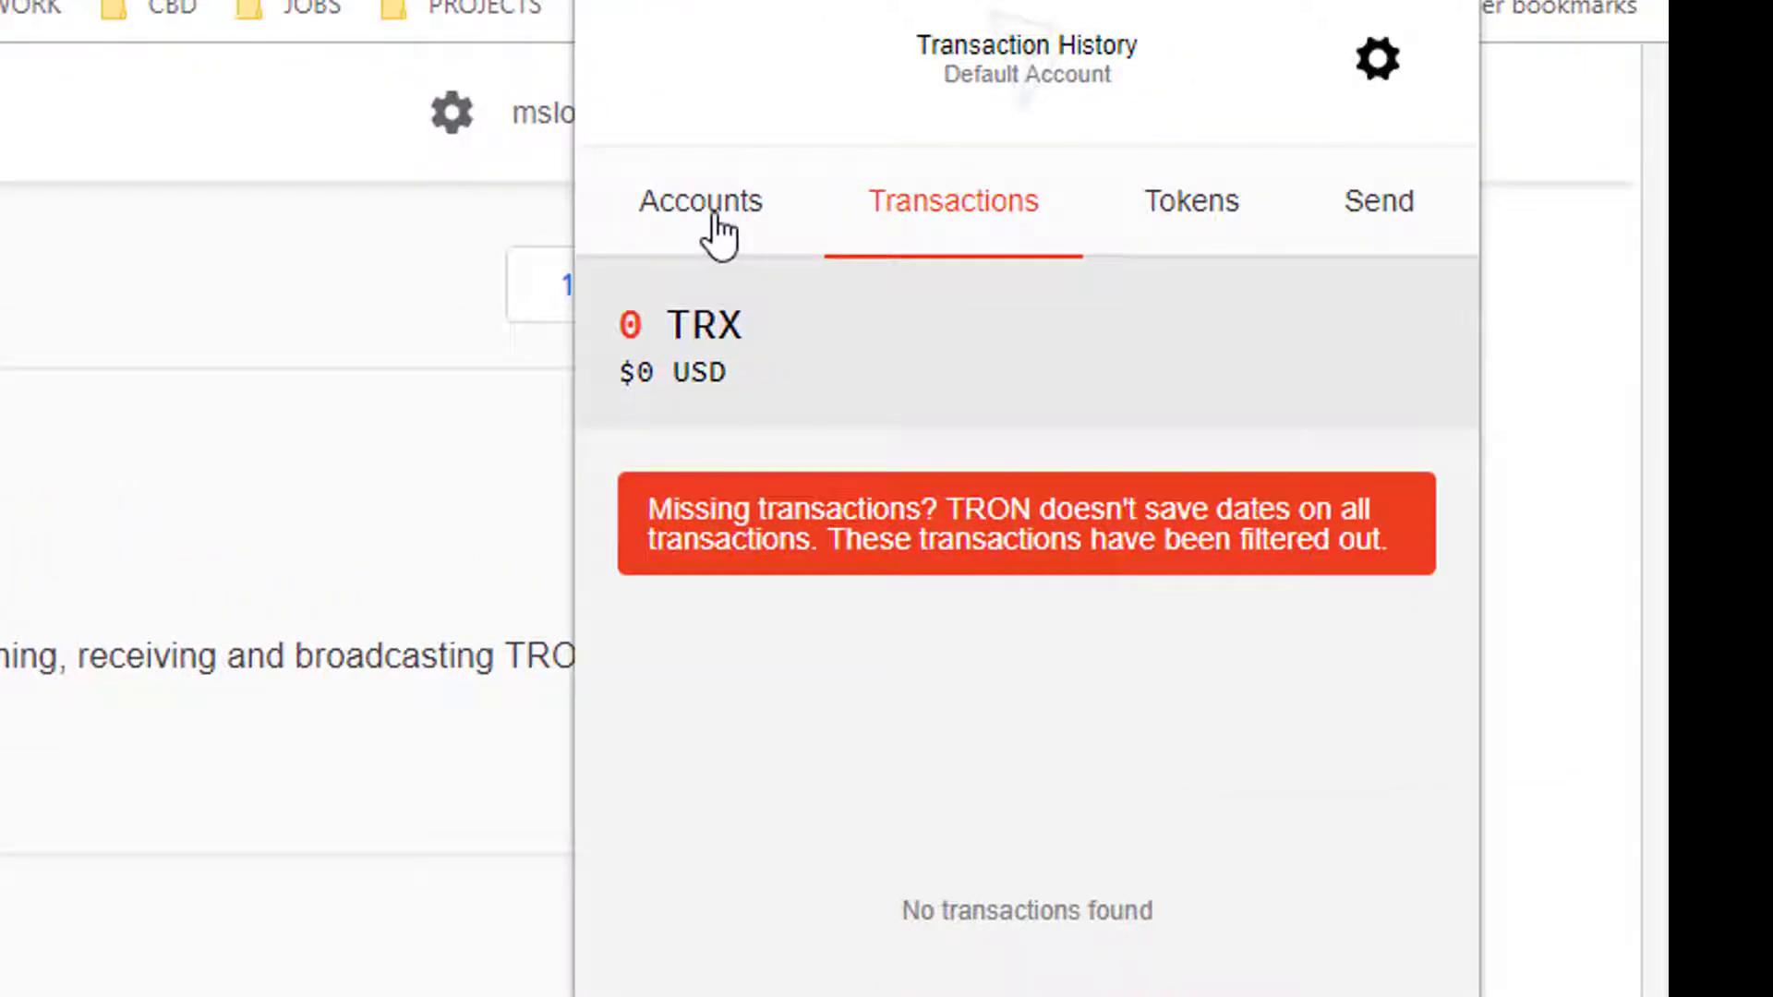
# Step: Open Import Account from the Accounts list to see the four import methods
pyautogui.click(719, 231)
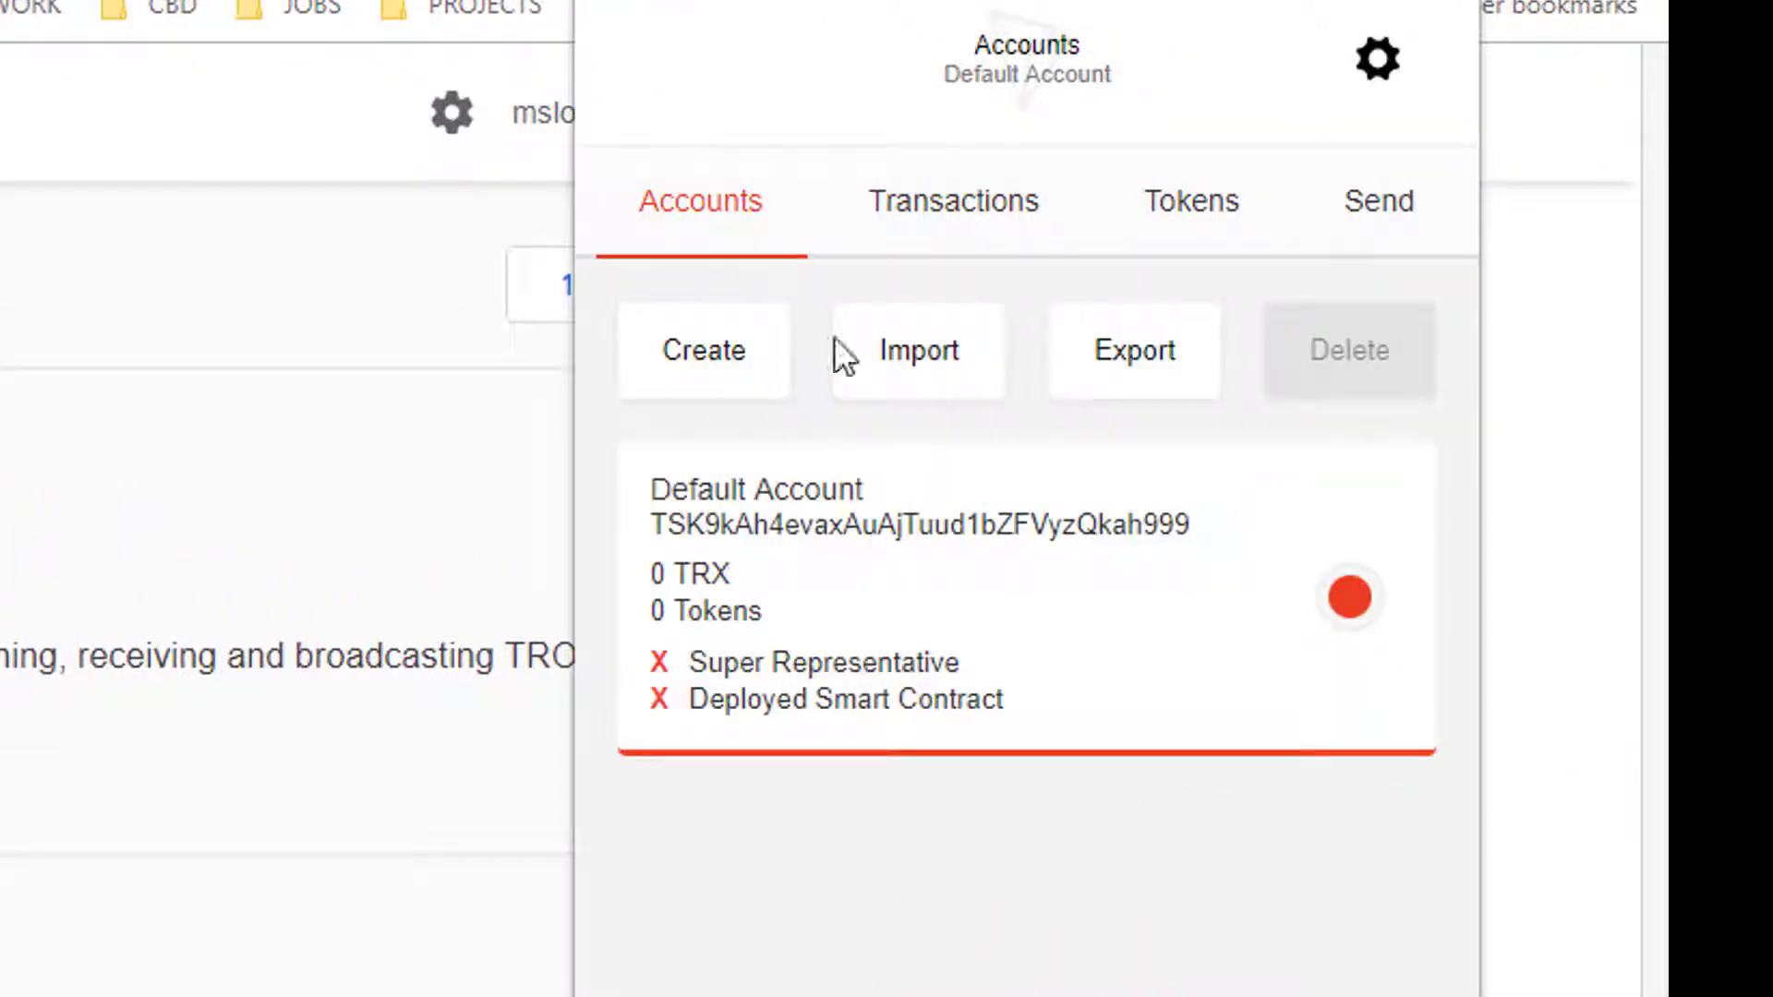
pyautogui.click(914, 365)
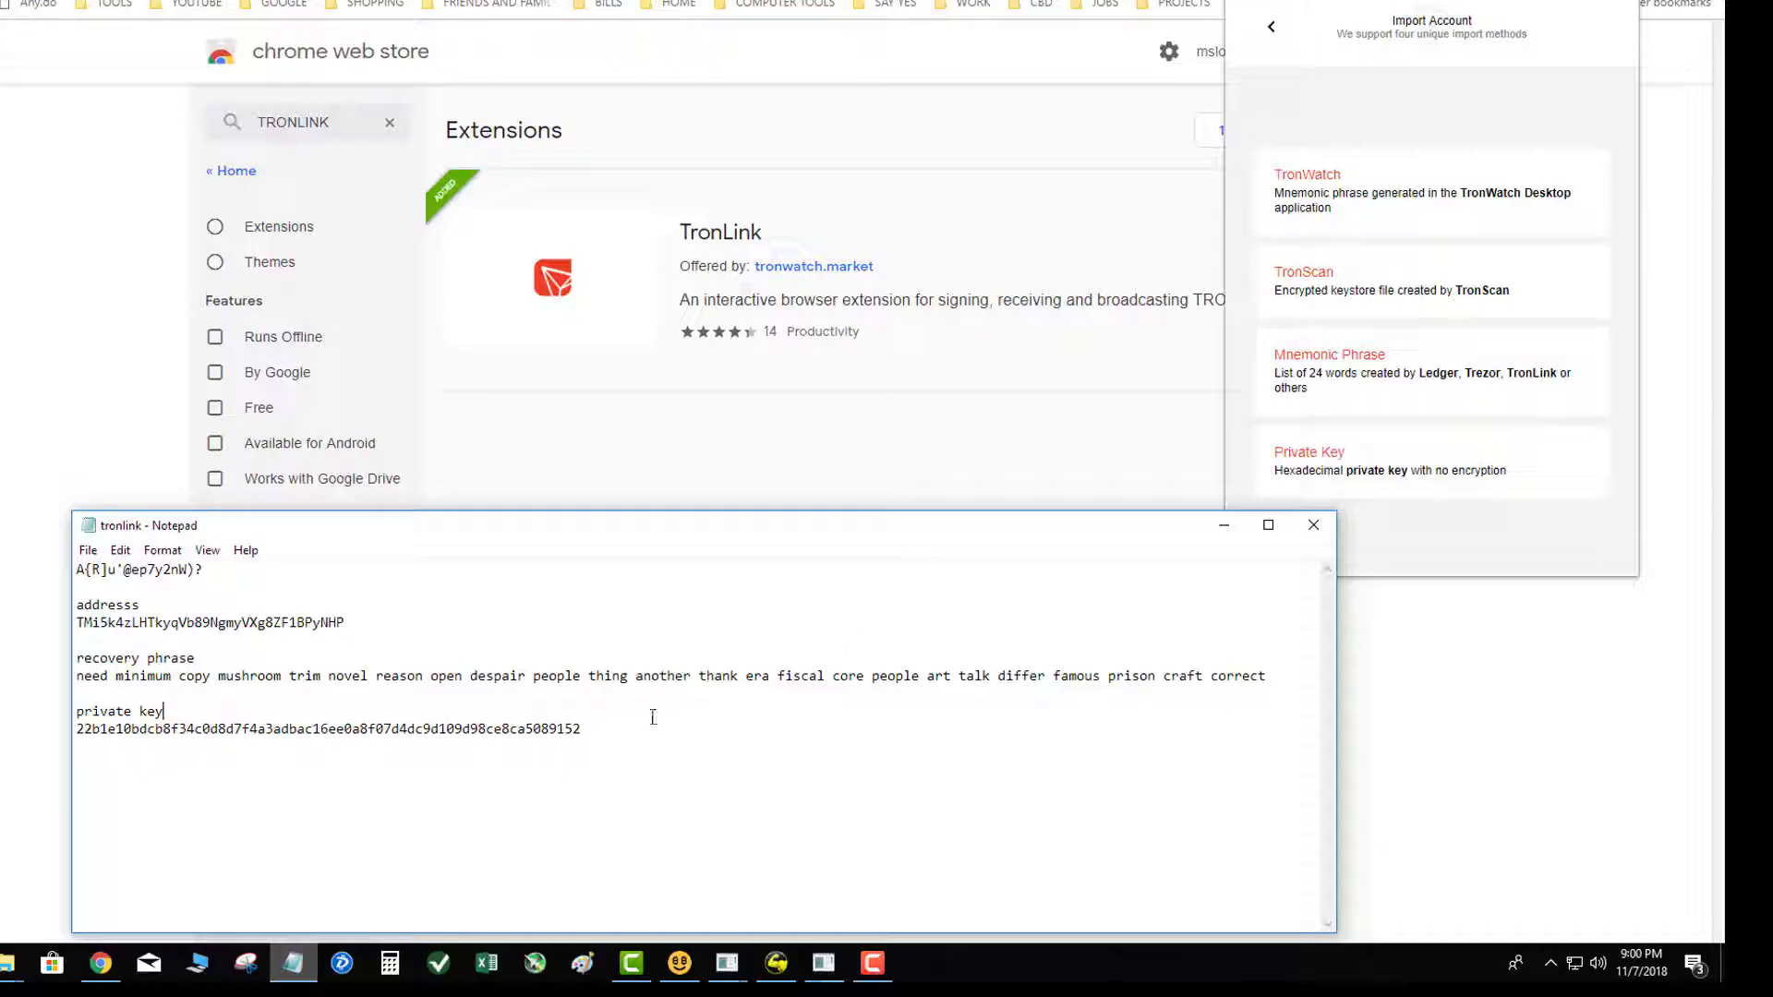
# Step: Paste the private key copied from Notepad into TronLink's Private Key import and submit it
pyautogui.moveTo(600, 729); pyautogui.dragTo(77, 729)
pyautogui.hotkey('ctrl', 'c')
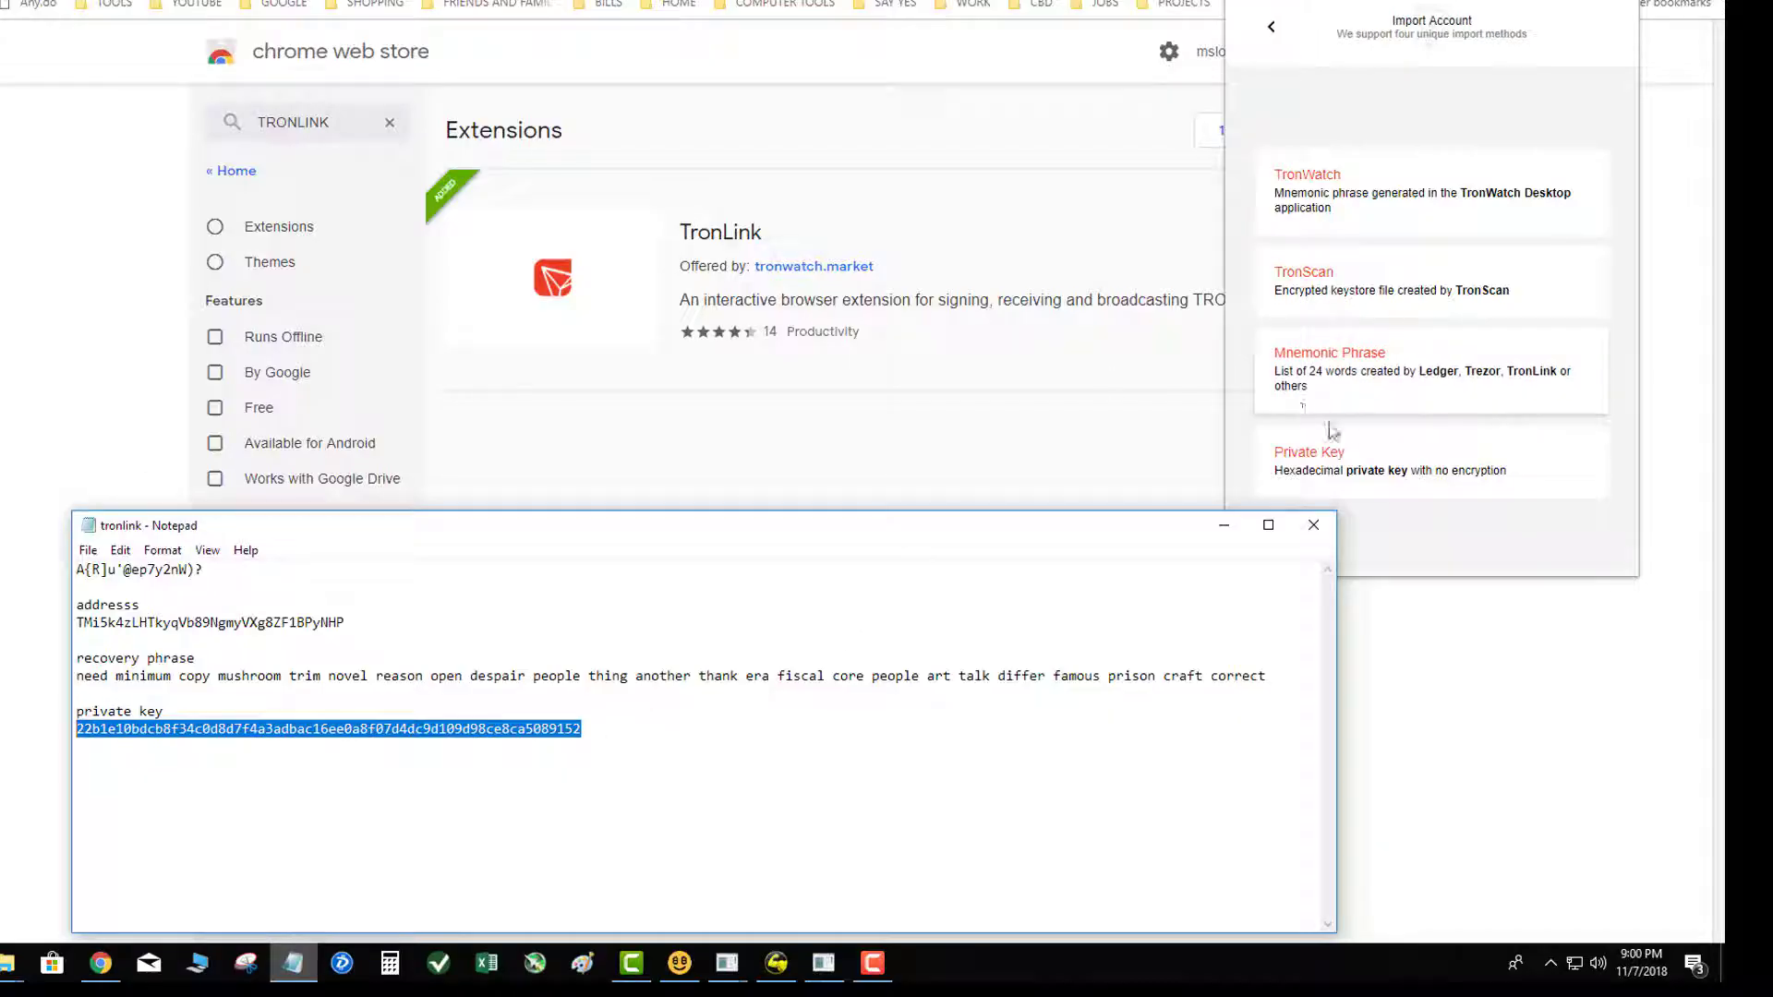
pyautogui.click(1354, 462)
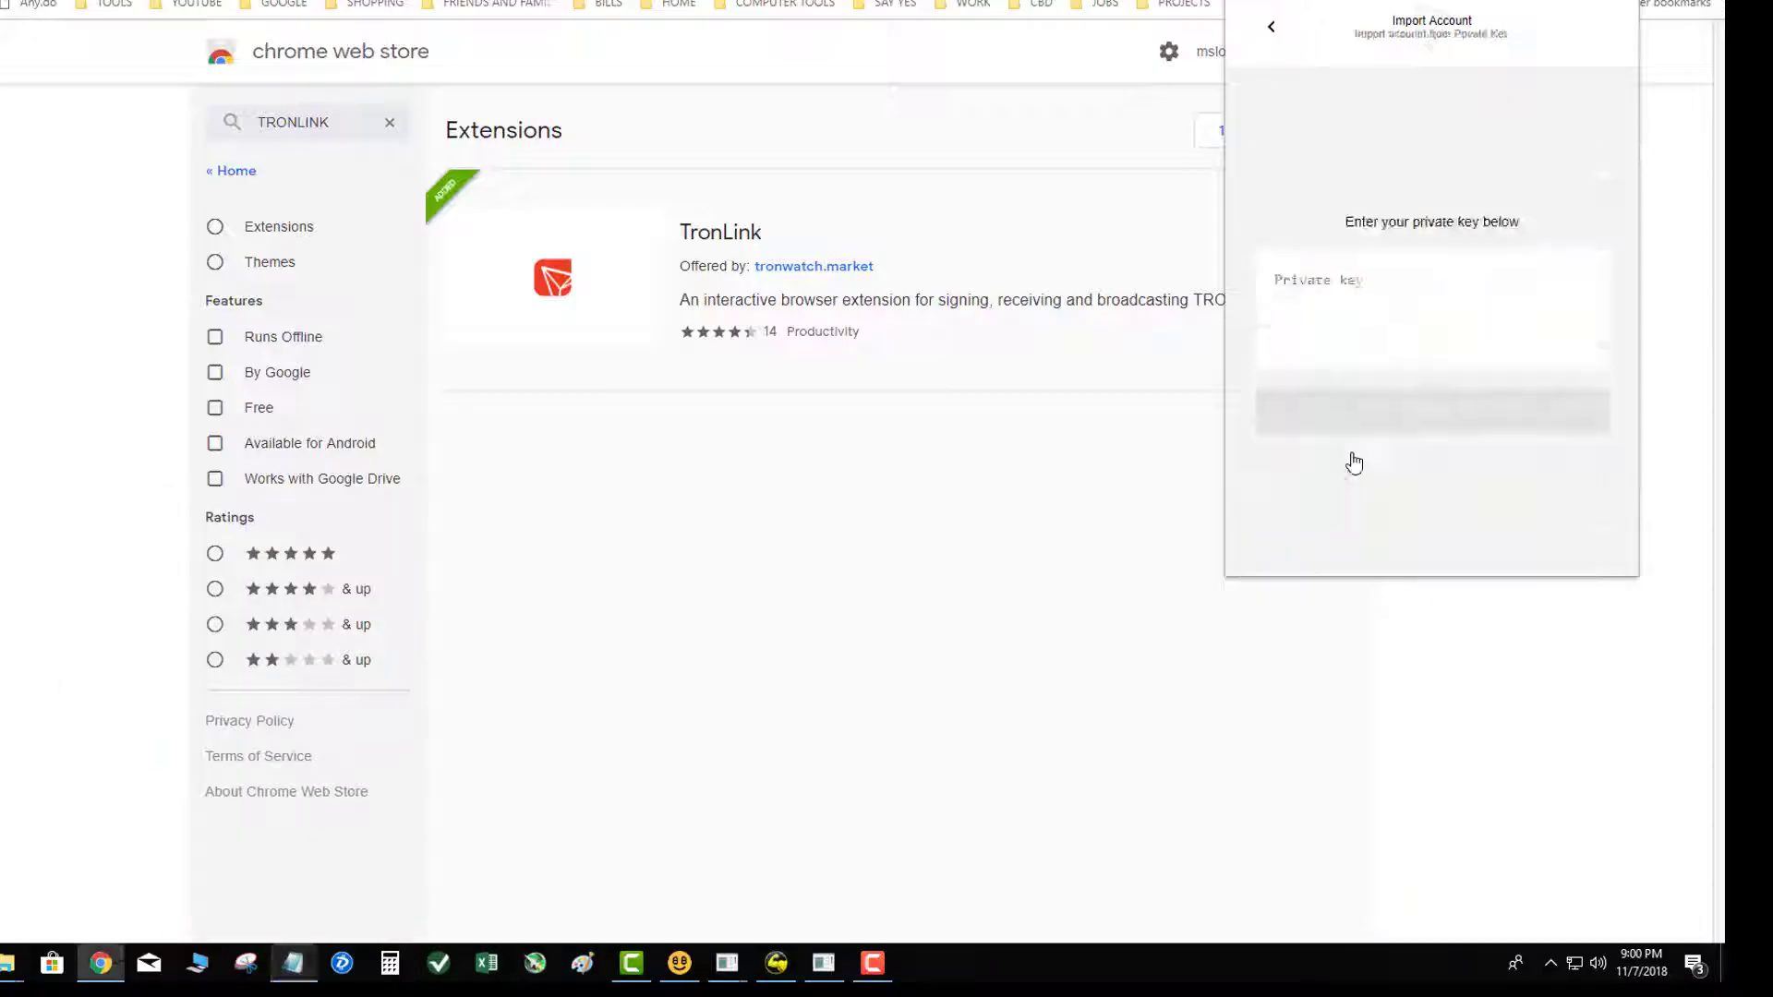
pyautogui.hotkey('ctrl', 'v')
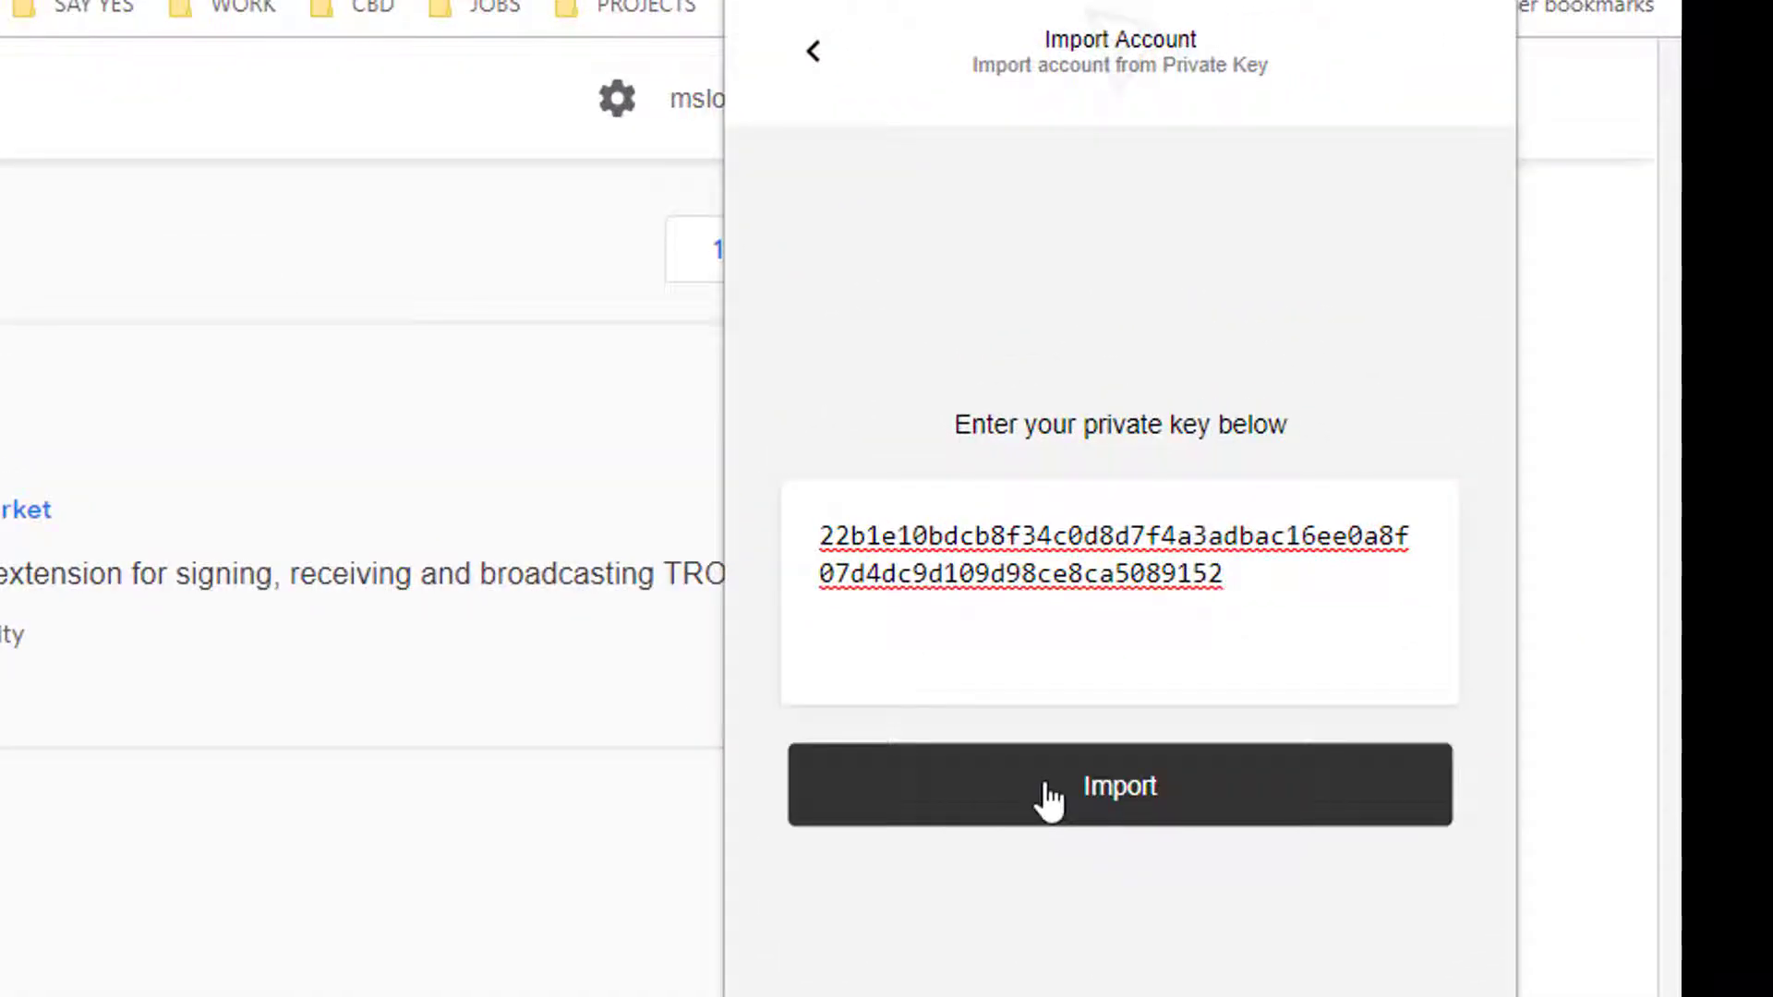
pyautogui.click(1050, 800)
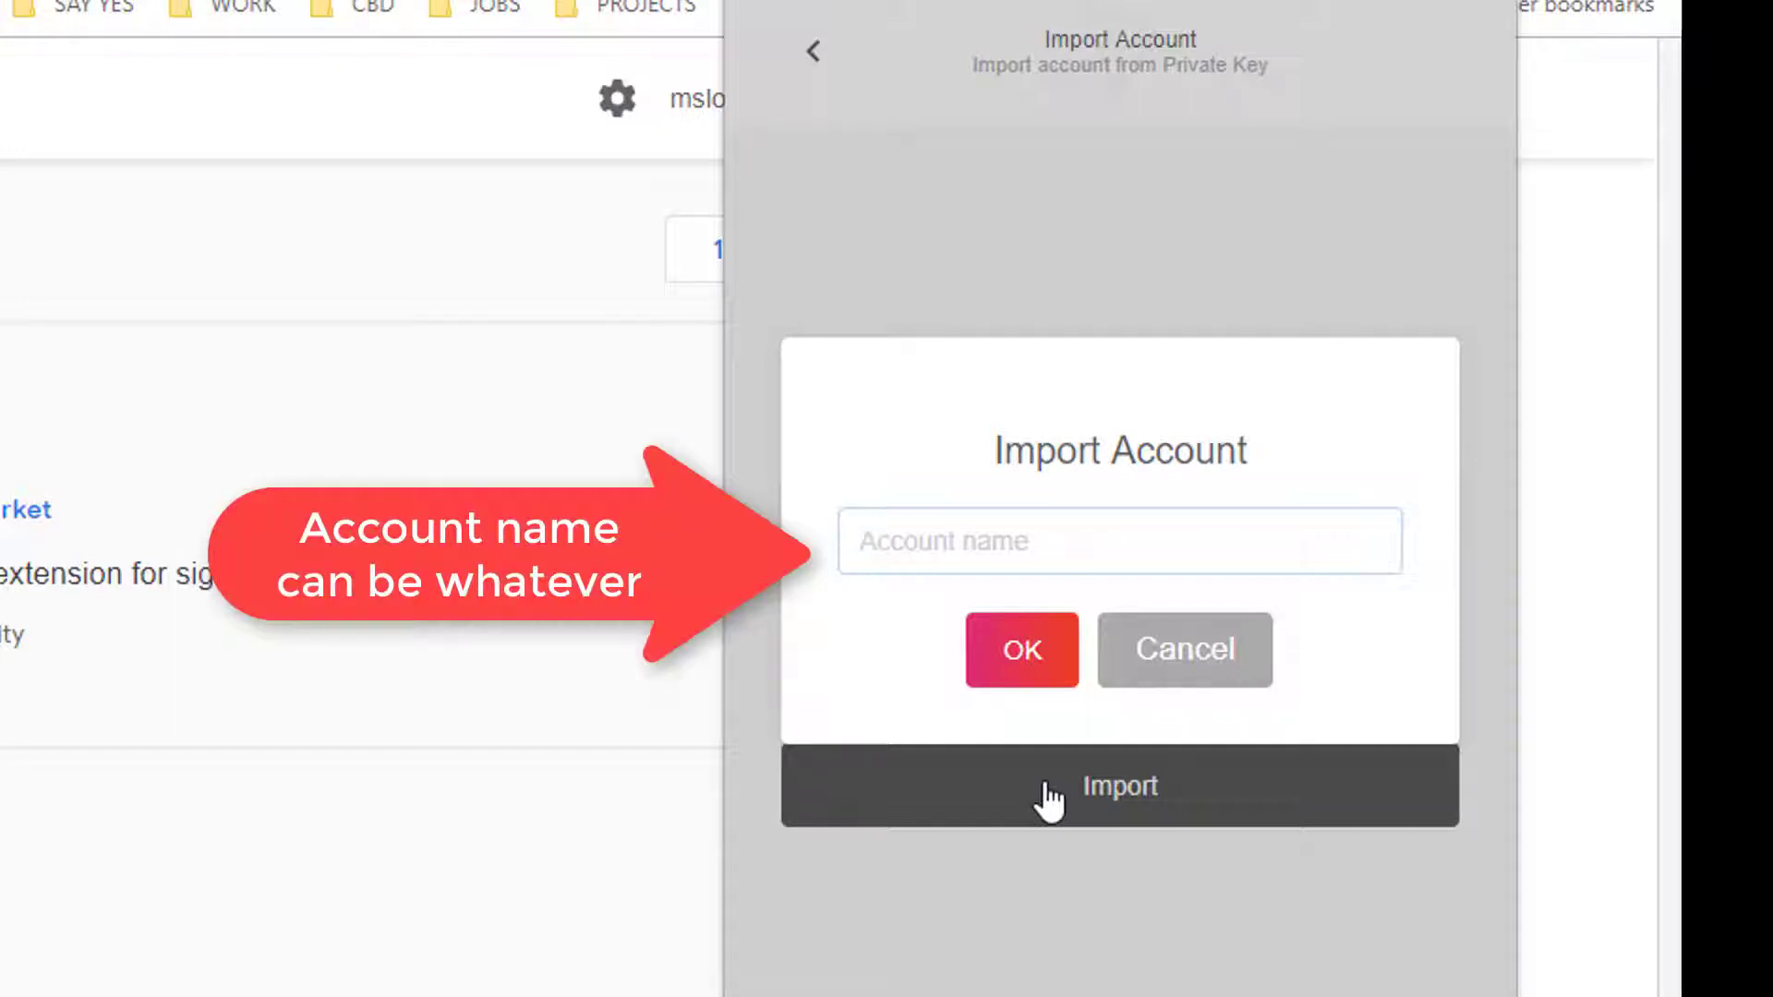
# Step: Name the imported account 'MasterWallet', confirm it, and return to the accounts list
pyautogui.write('Master')
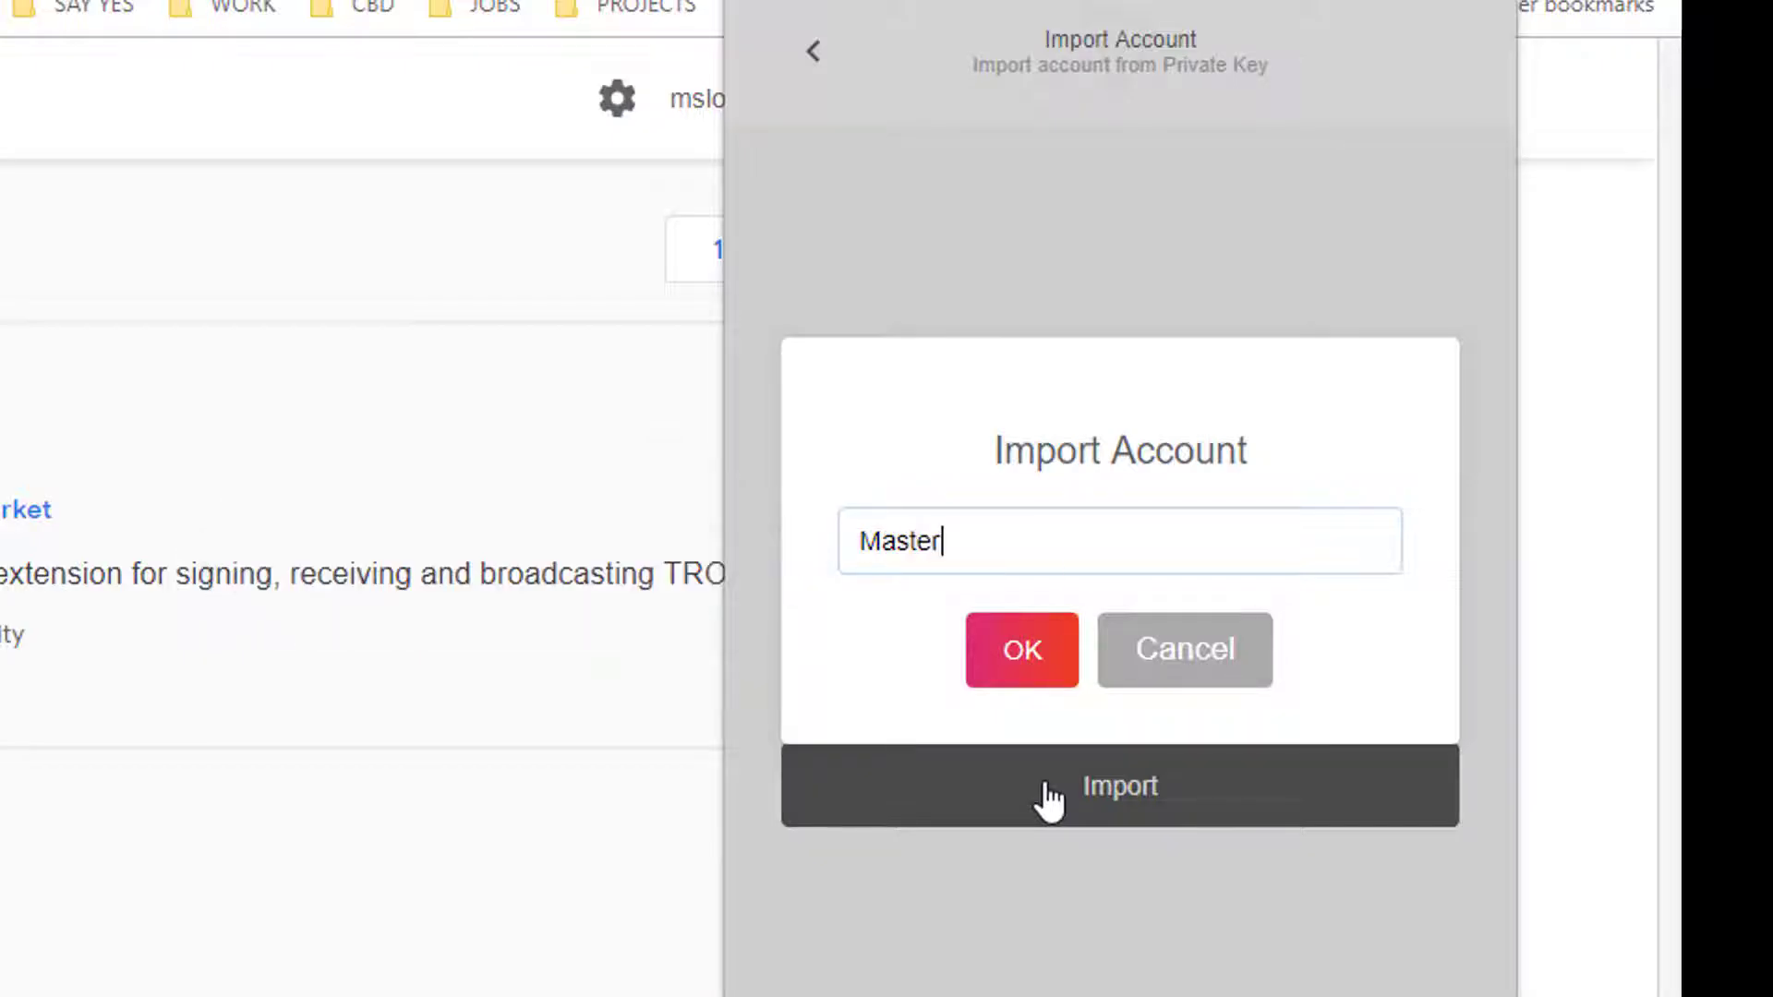
pyautogui.write('Wallet')
pyautogui.press('Return')
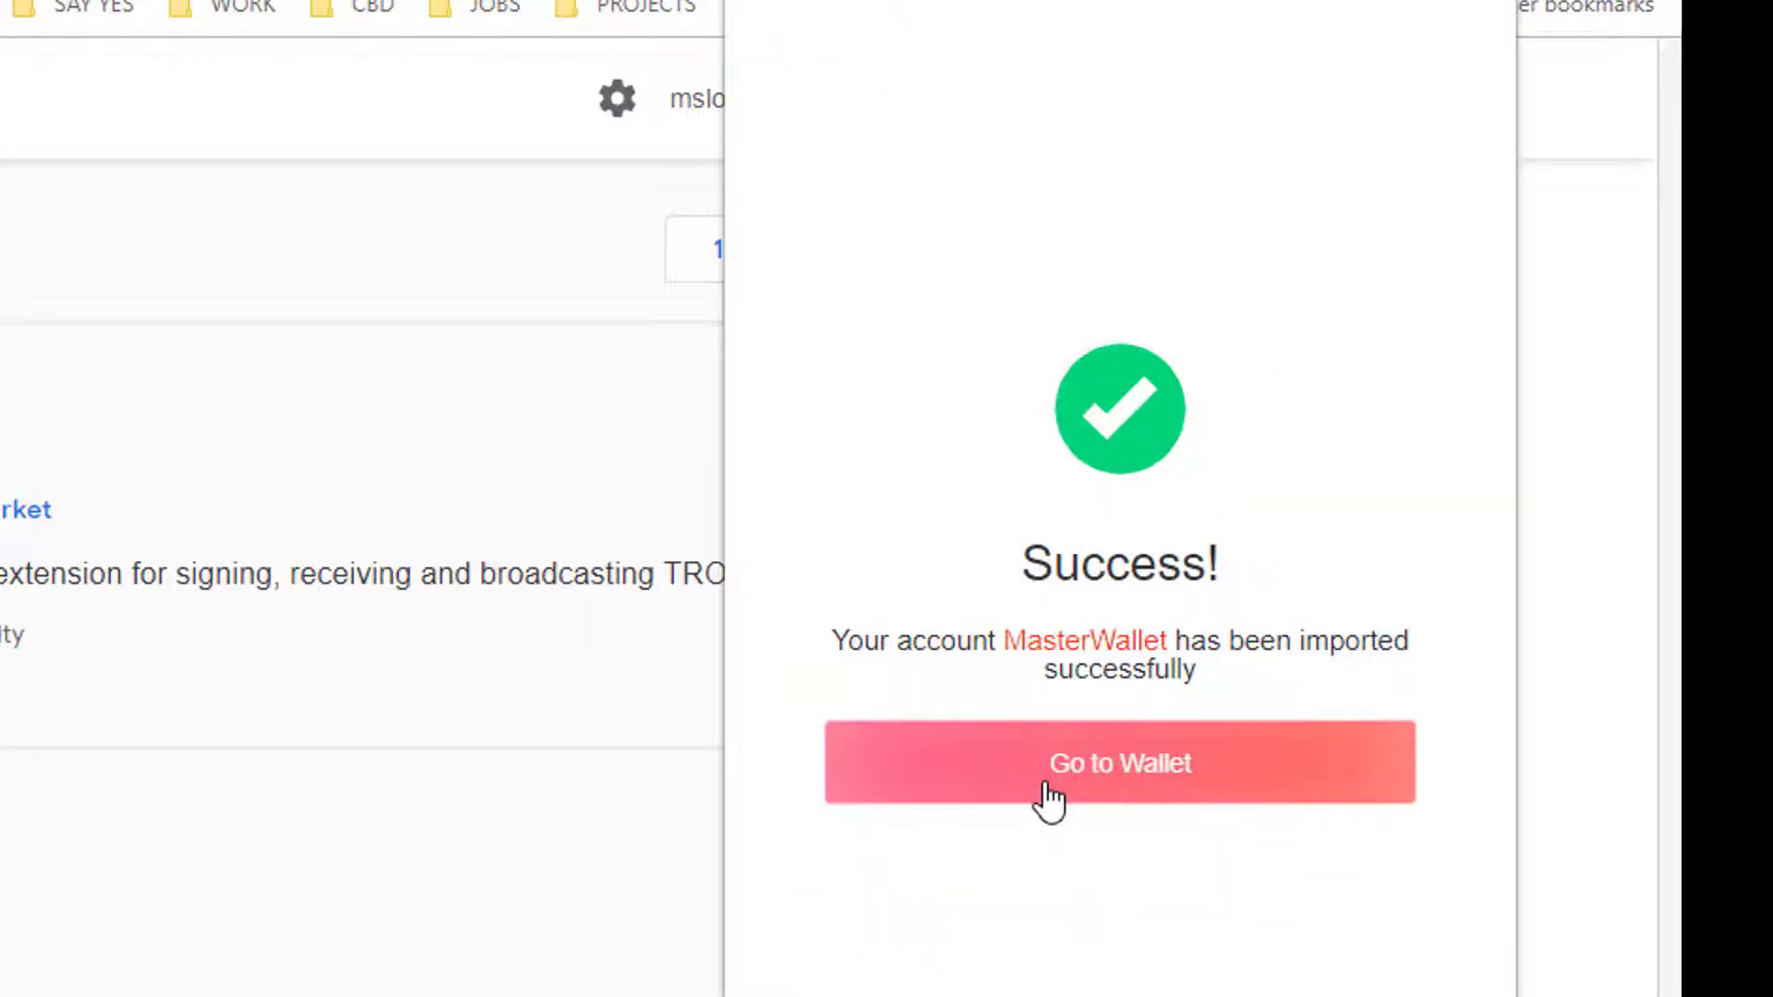
pyautogui.click(1051, 800)
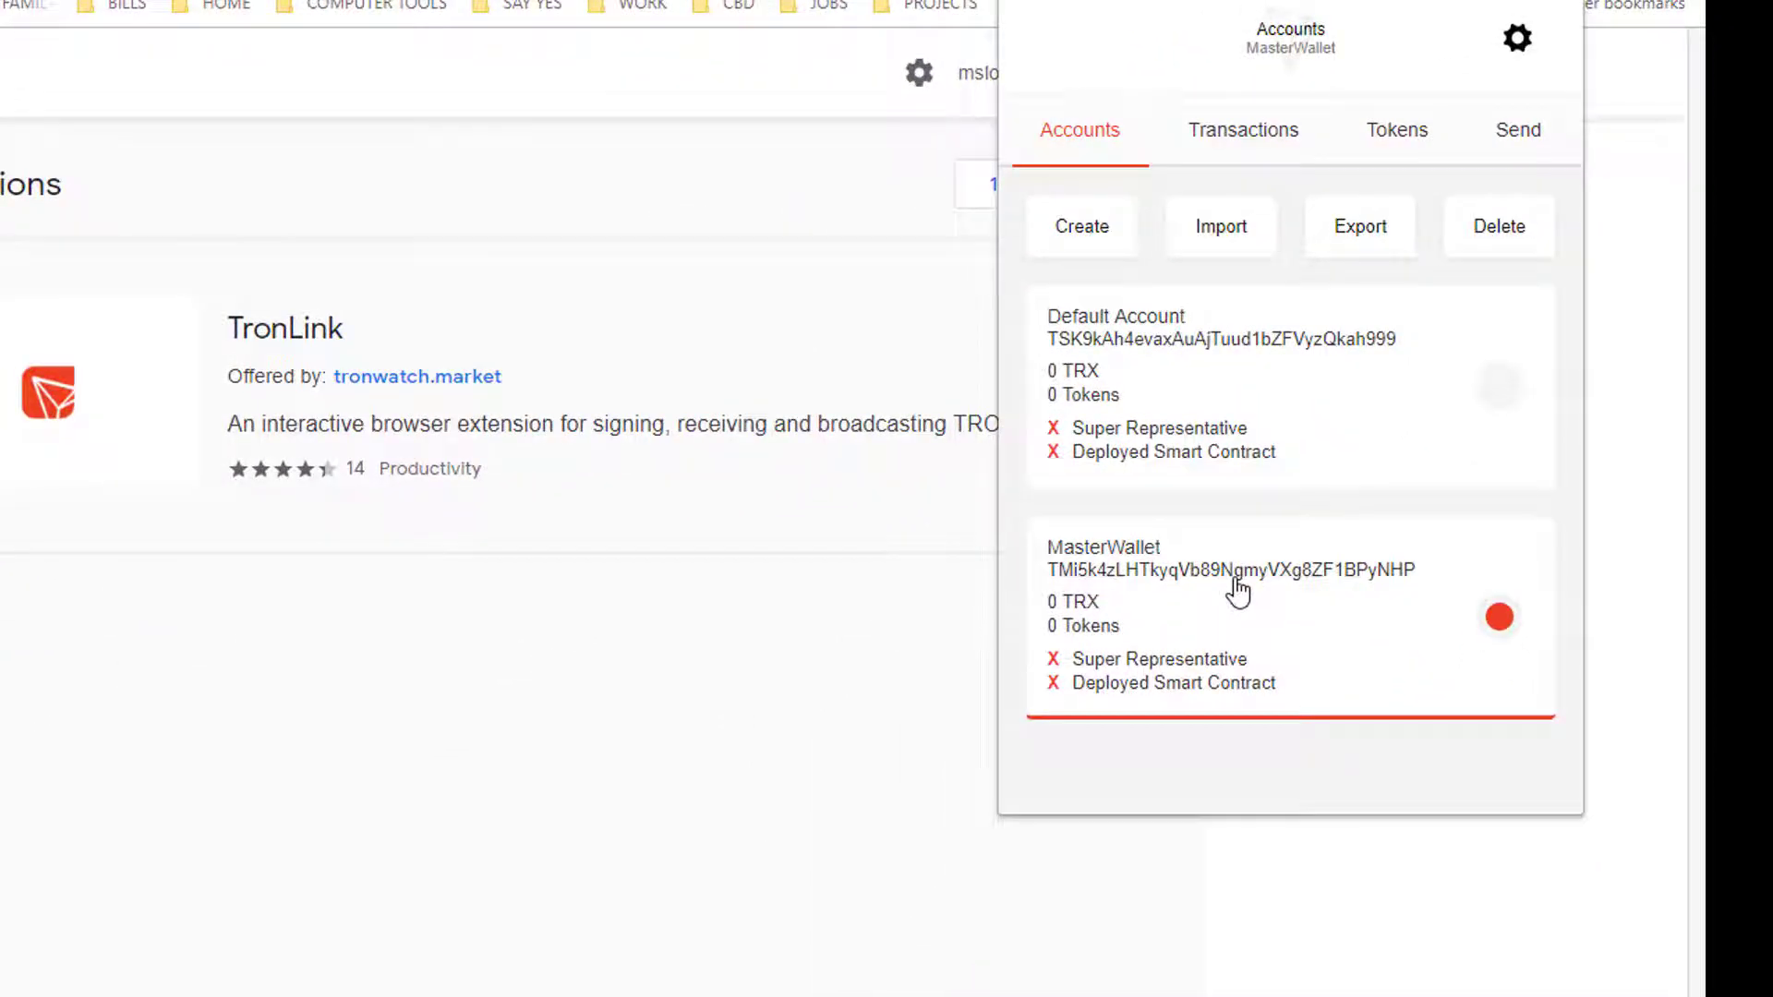